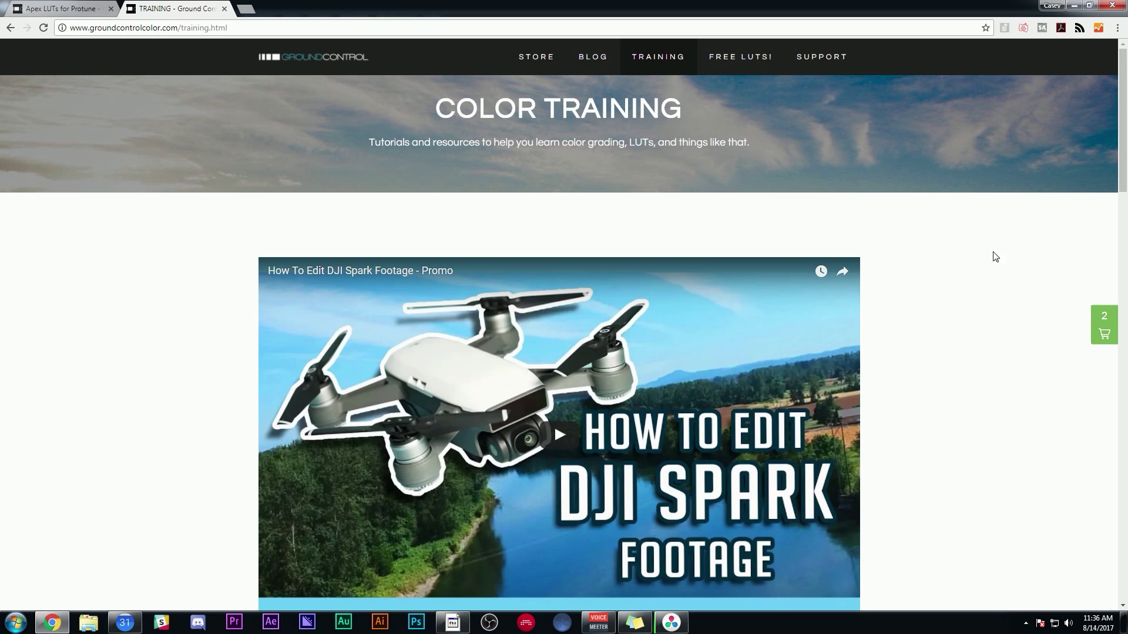
Scroll the Ground Control Color training page, then come back to Resolve's empty Timeline 1
drag(1120, 130, 1125, 145)
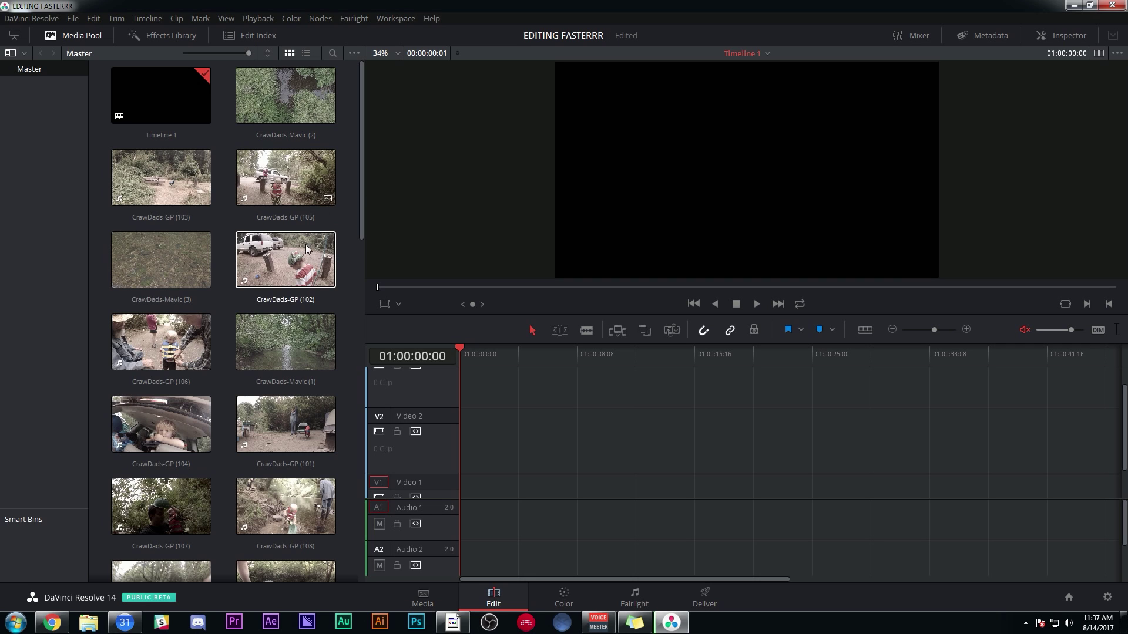
Add CrawDads-GP (102), (106) and (108) to Timeline 1 in that order
drag(311, 274, 453, 493)
drag(165, 345, 852, 507)
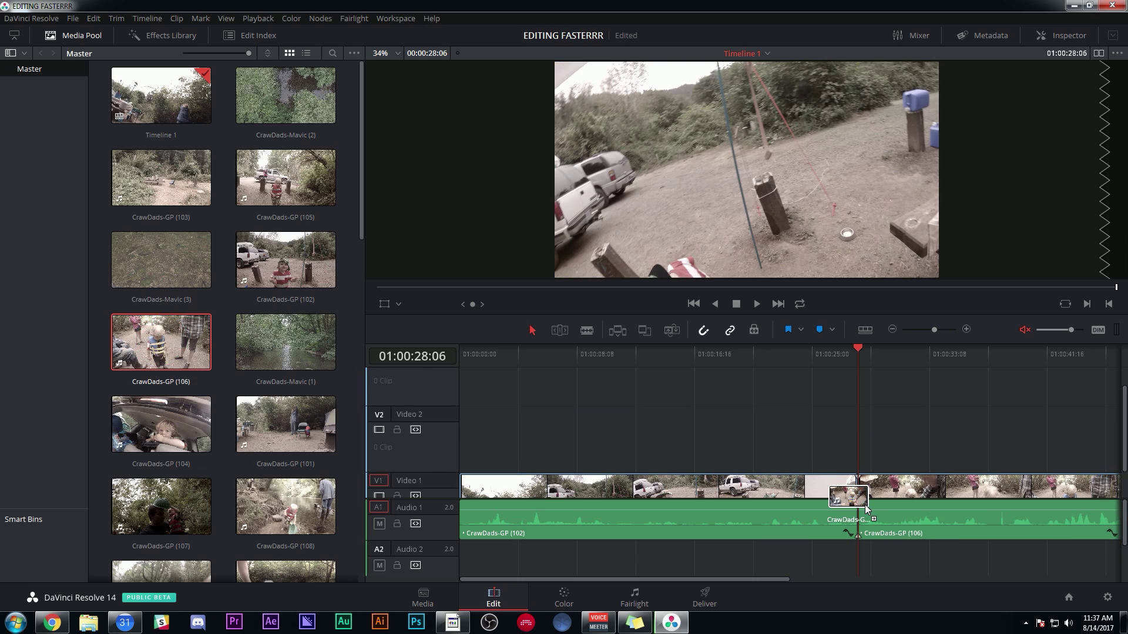
drag(286, 506, 794, 487)
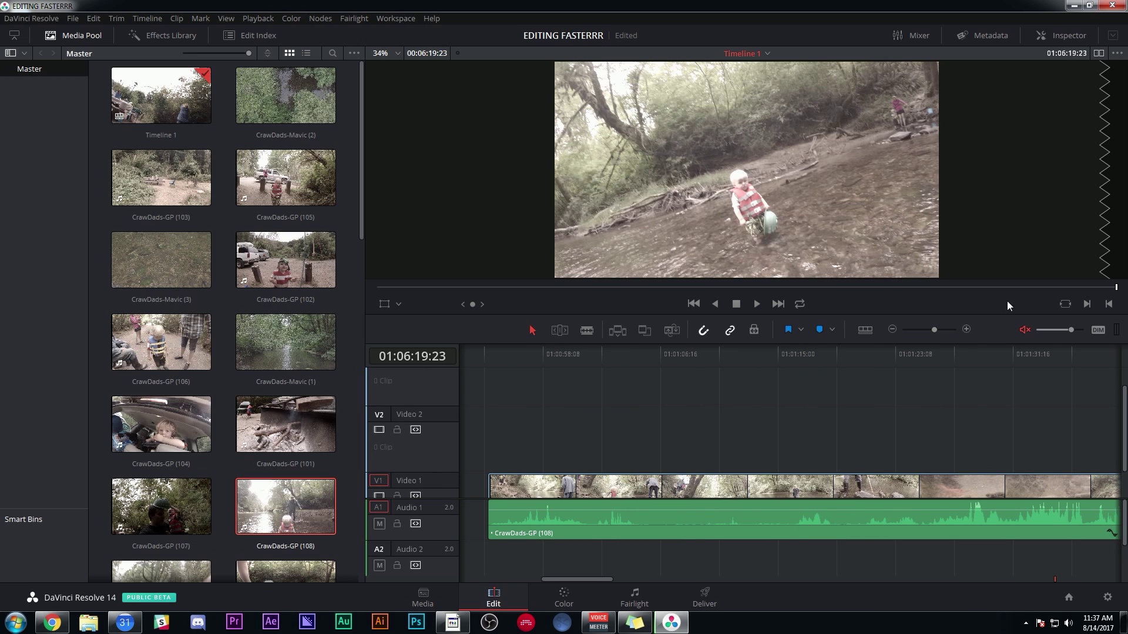
Play through the three clips, blade them and delete the unwanted sections
click(895, 327)
drag(678, 580, 447, 581)
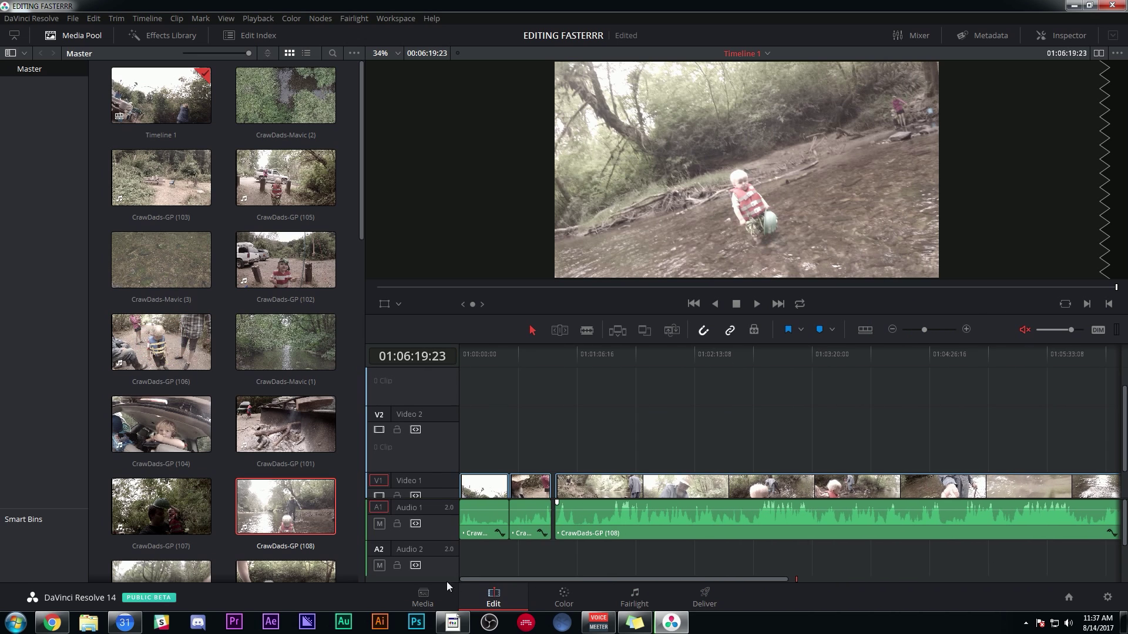
key(ctrl+minus)
key(Home)
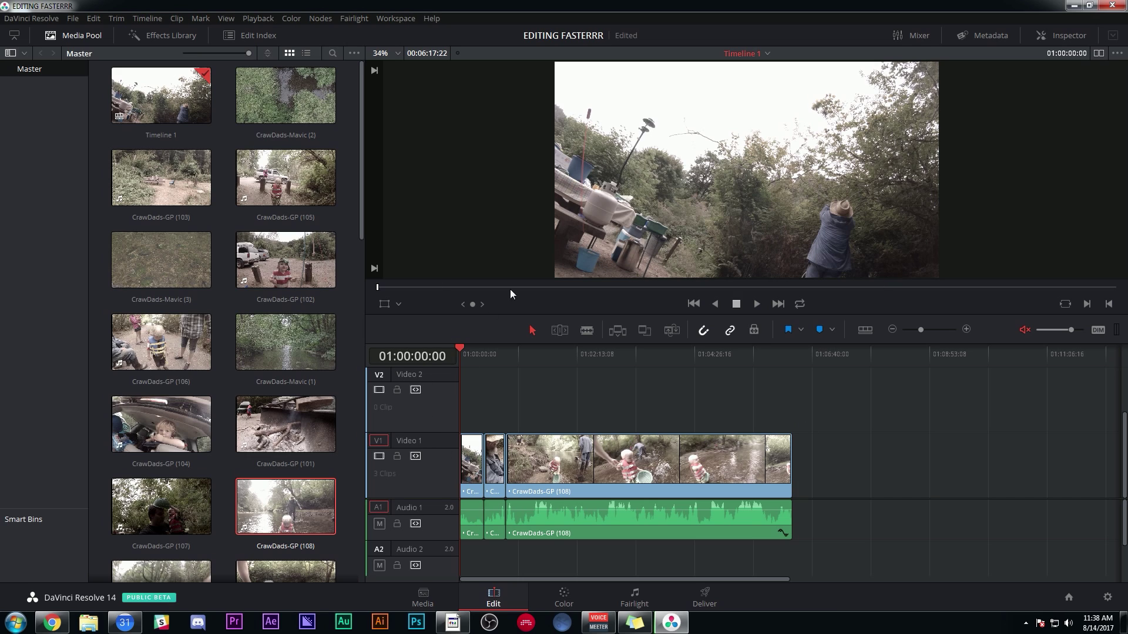
click(967, 331)
key(space)
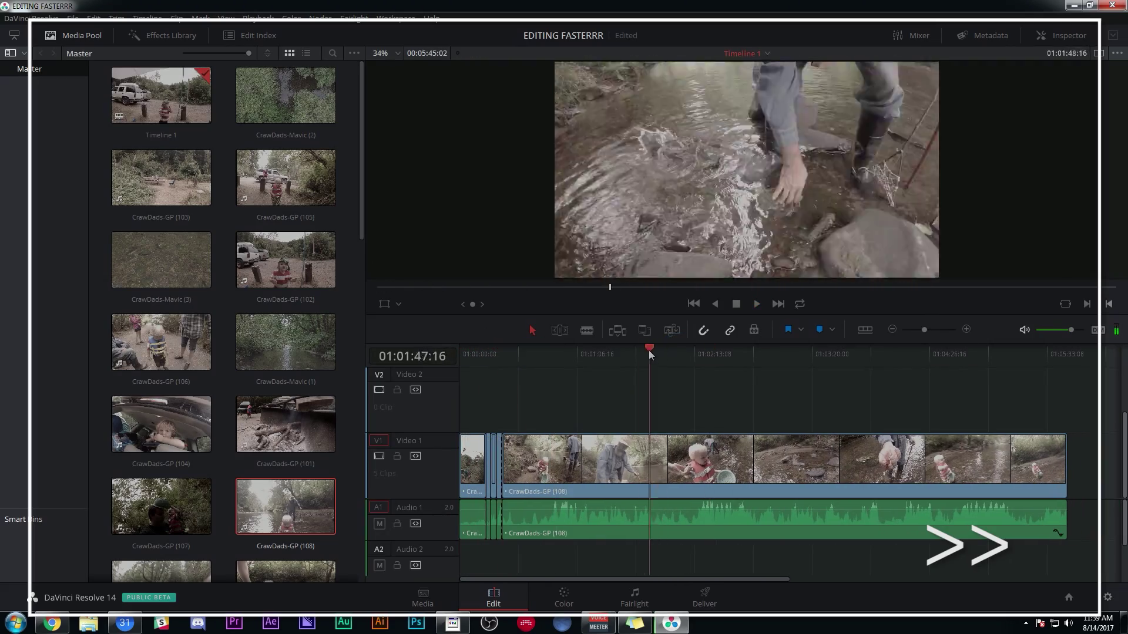
click(560, 357)
click(826, 366)
click(950, 367)
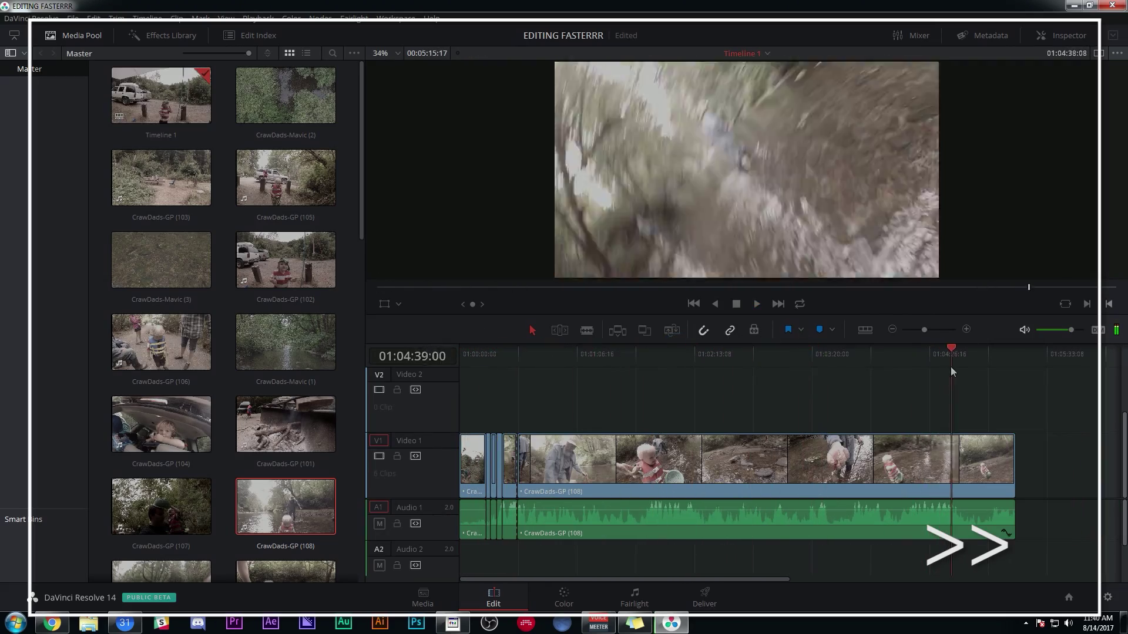
click(487, 353)
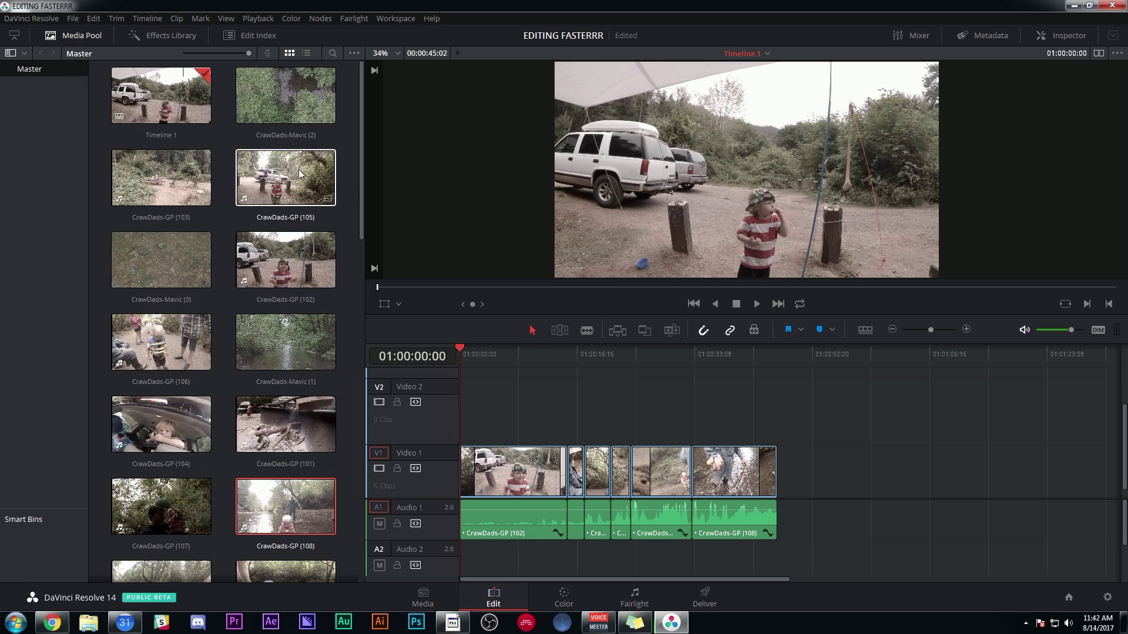
Hide the bin list and Media Pool, enlarge the viewer, and fit the whole rough cut in the timeline
click(11, 53)
click(73, 35)
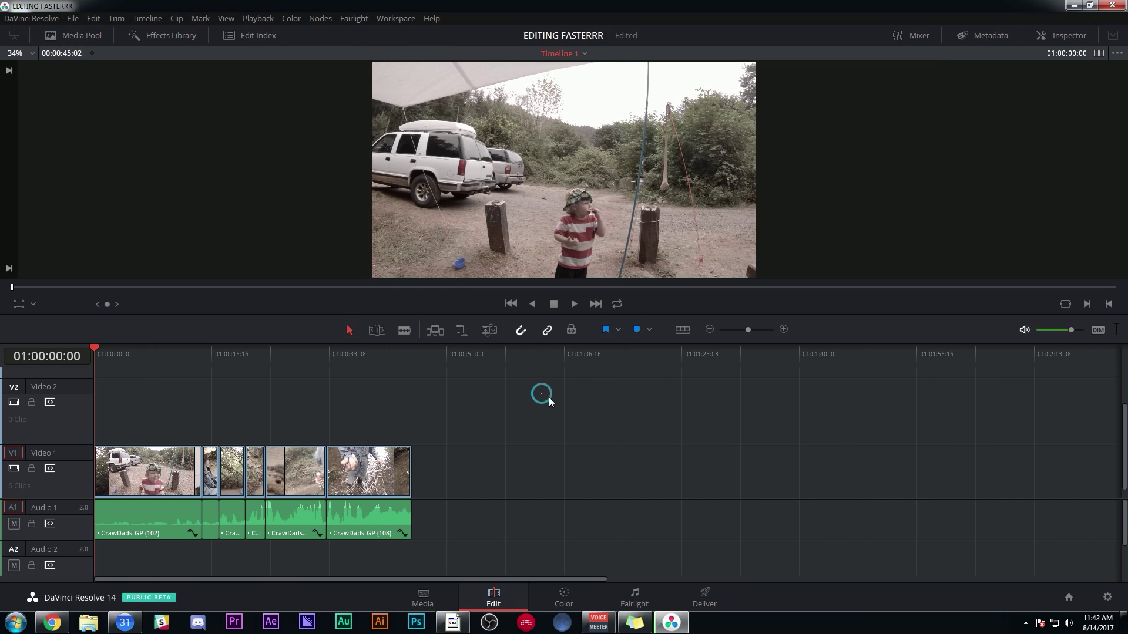
drag(438, 316, 453, 414)
click(784, 427)
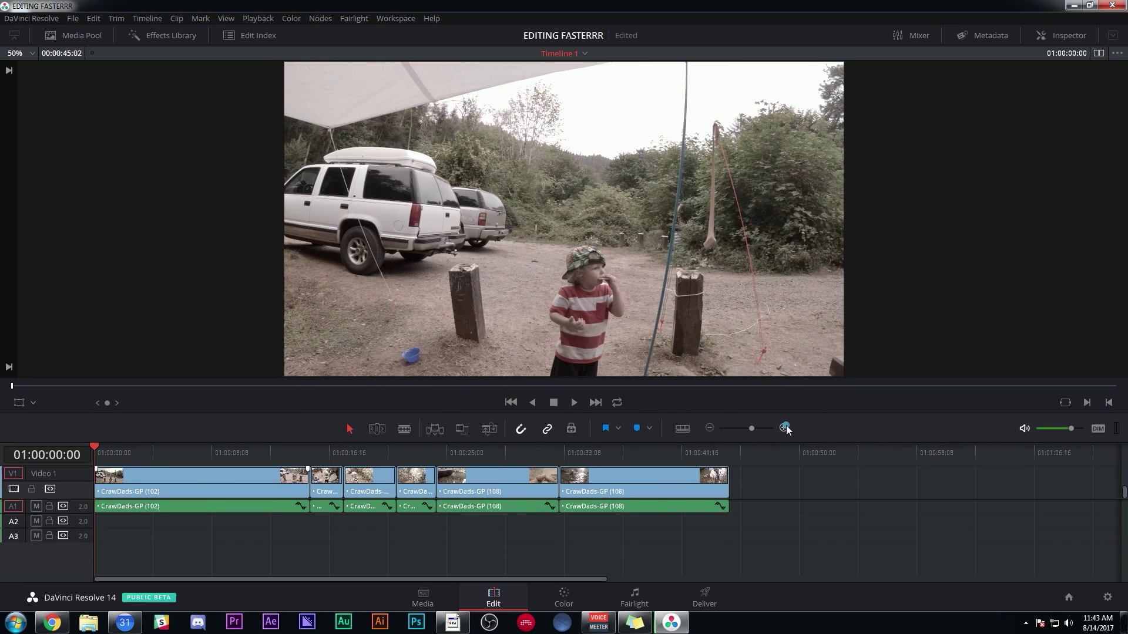
click(784, 427)
click(710, 427)
drag(734, 413, 742, 393)
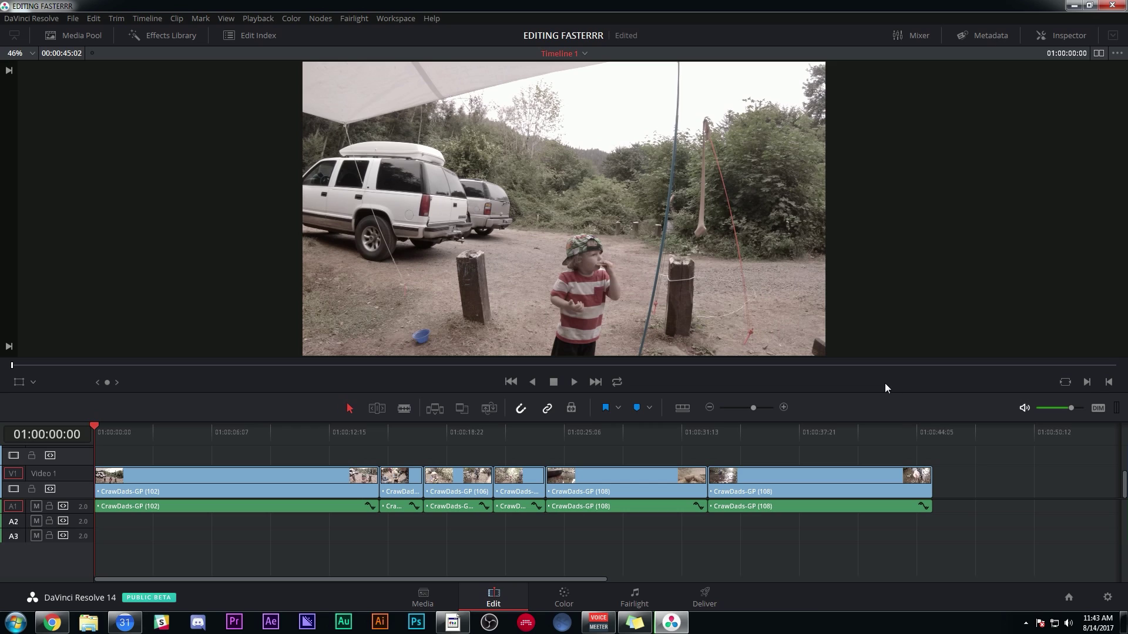
Open Project Settings at Keyboard Mapping, searching by command name
click(1108, 598)
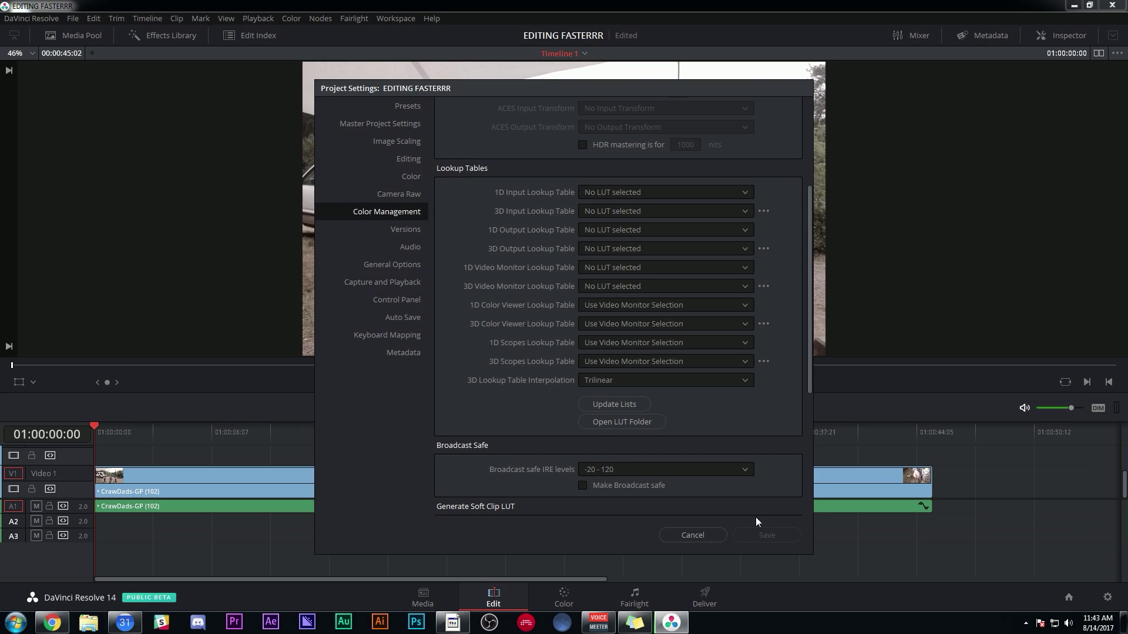
click(405, 338)
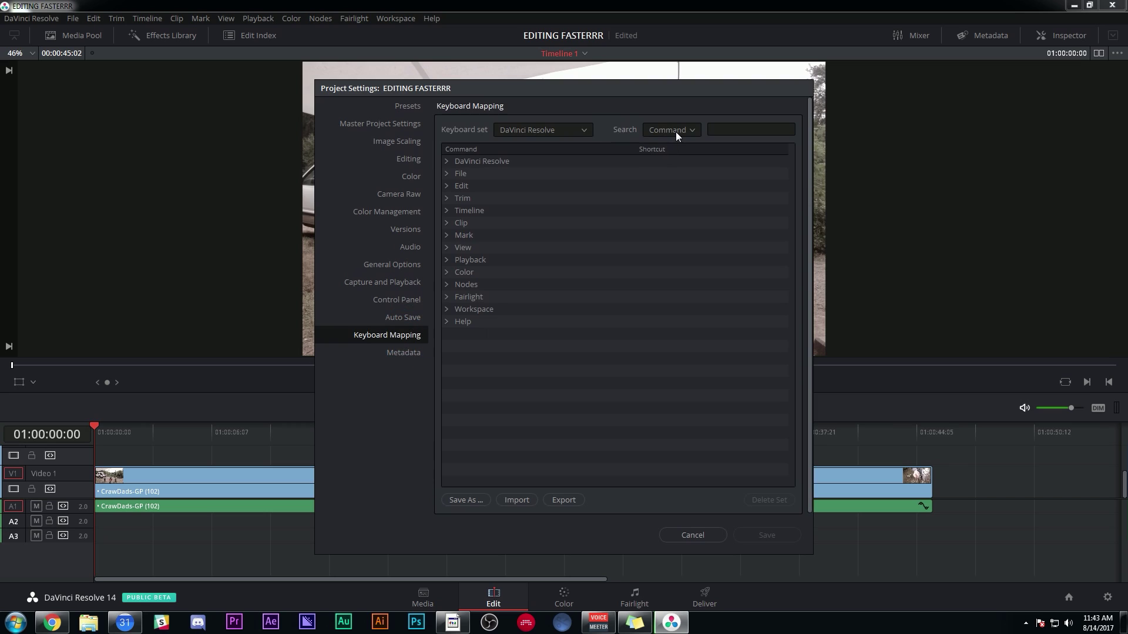
click(686, 129)
click(683, 138)
click(674, 163)
Search the commands for 'split' and check the Split Clip shortcut
click(744, 124)
text(split)
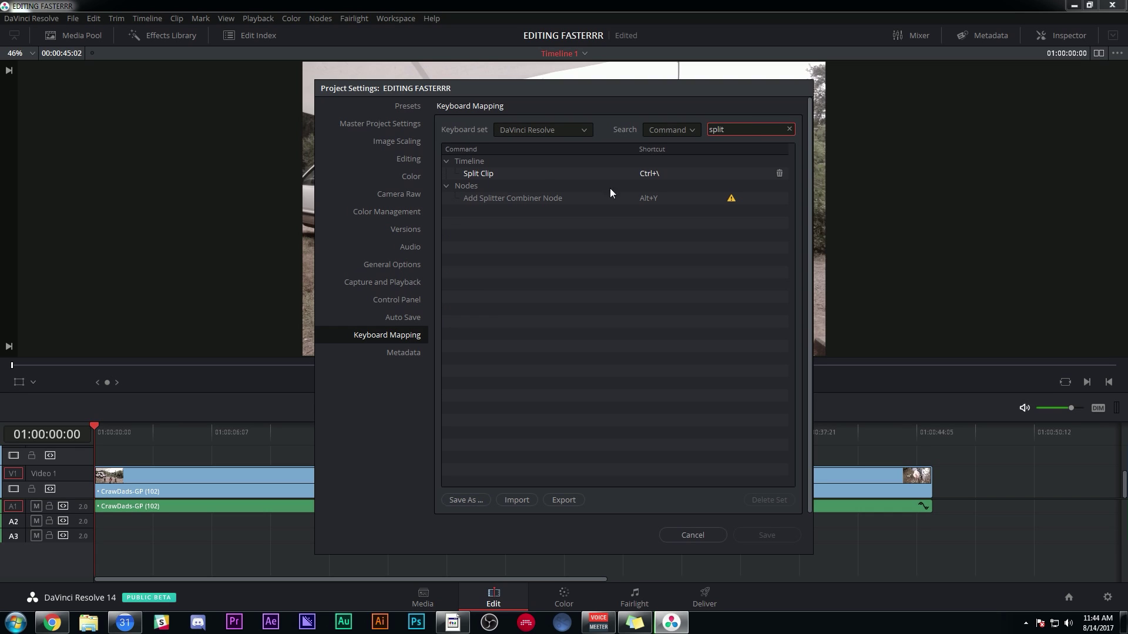
click(657, 175)
click(680, 259)
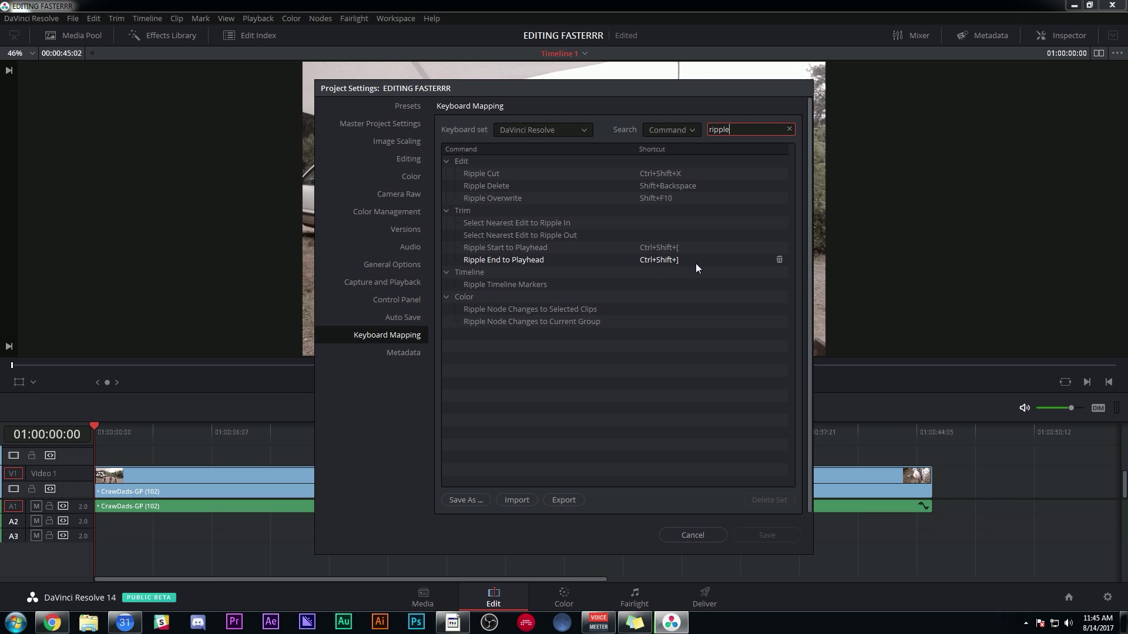
Close Project Settings and play the rough cut to find the cut point in clip 102
click(692, 535)
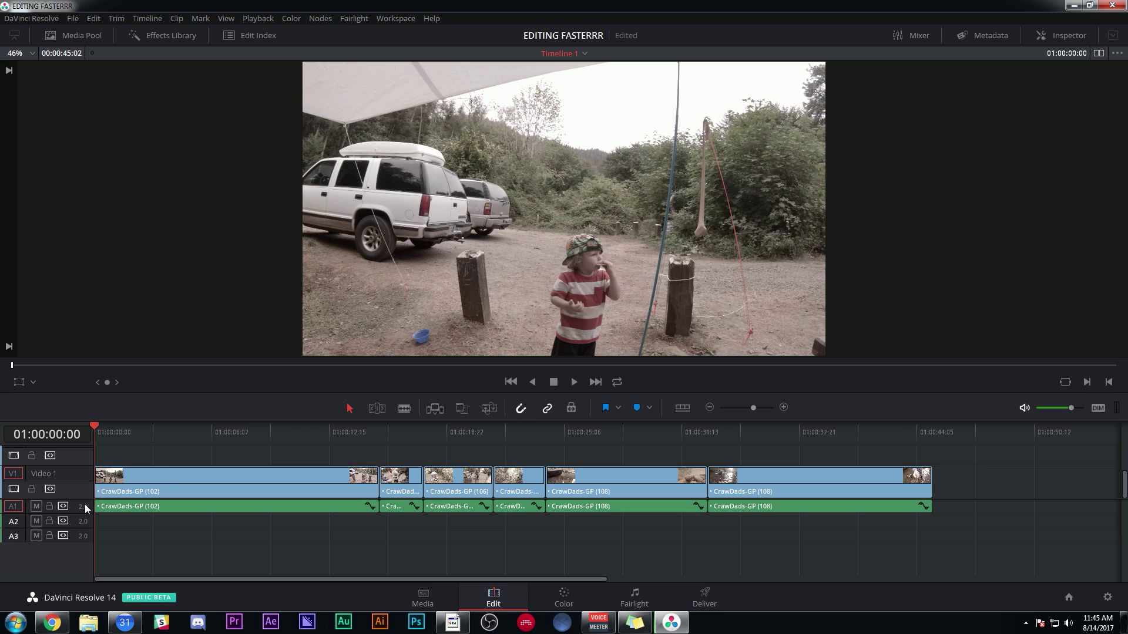
key(space)
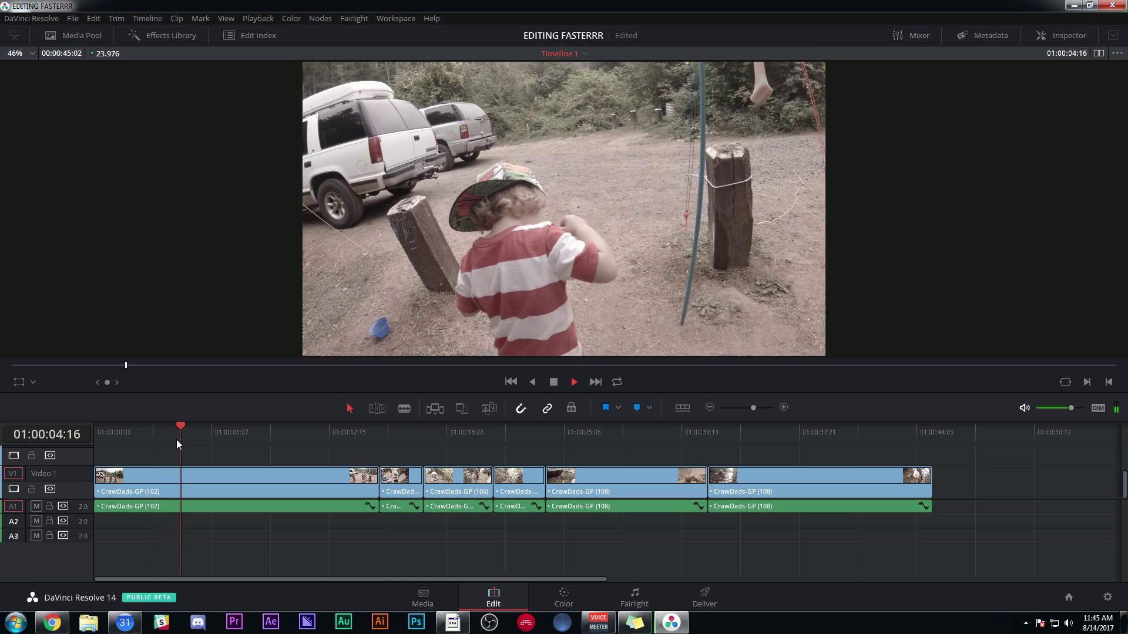
key(space)
drag(195, 435, 169, 431)
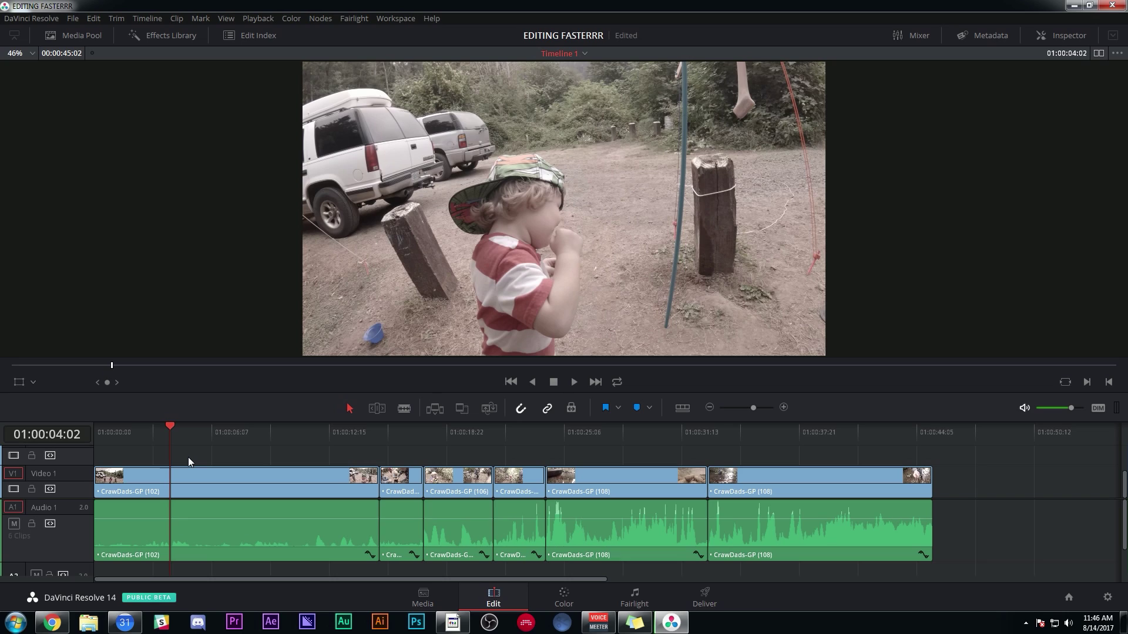
Split clip 102 with Ctrl+B, then delete its opening piece and the leftover gap
key(ctrl+b)
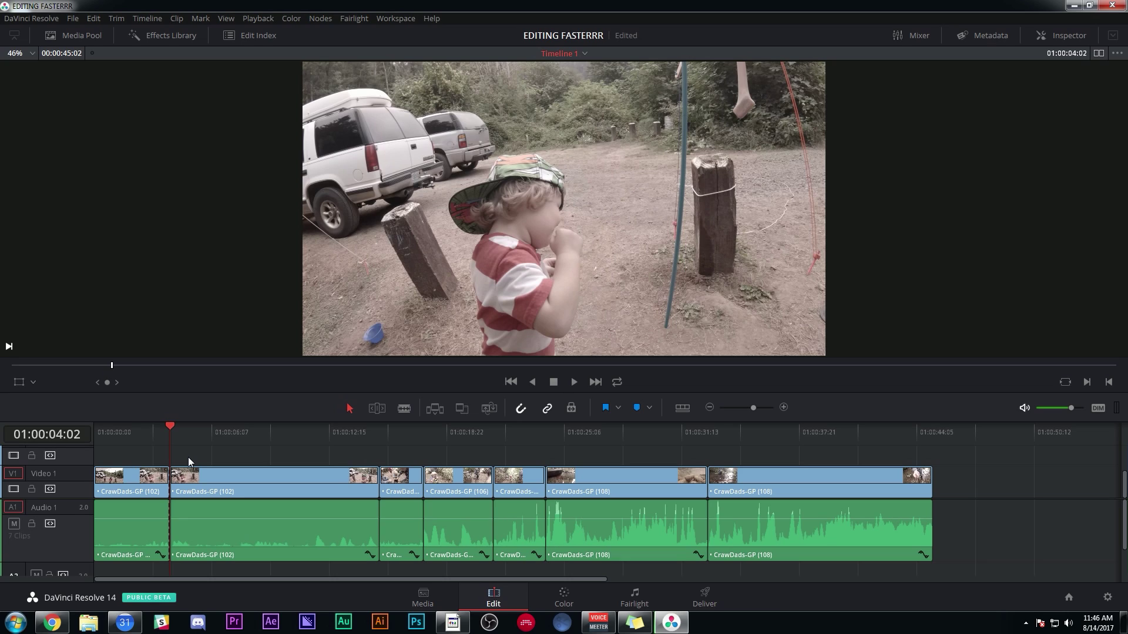
click(123, 465)
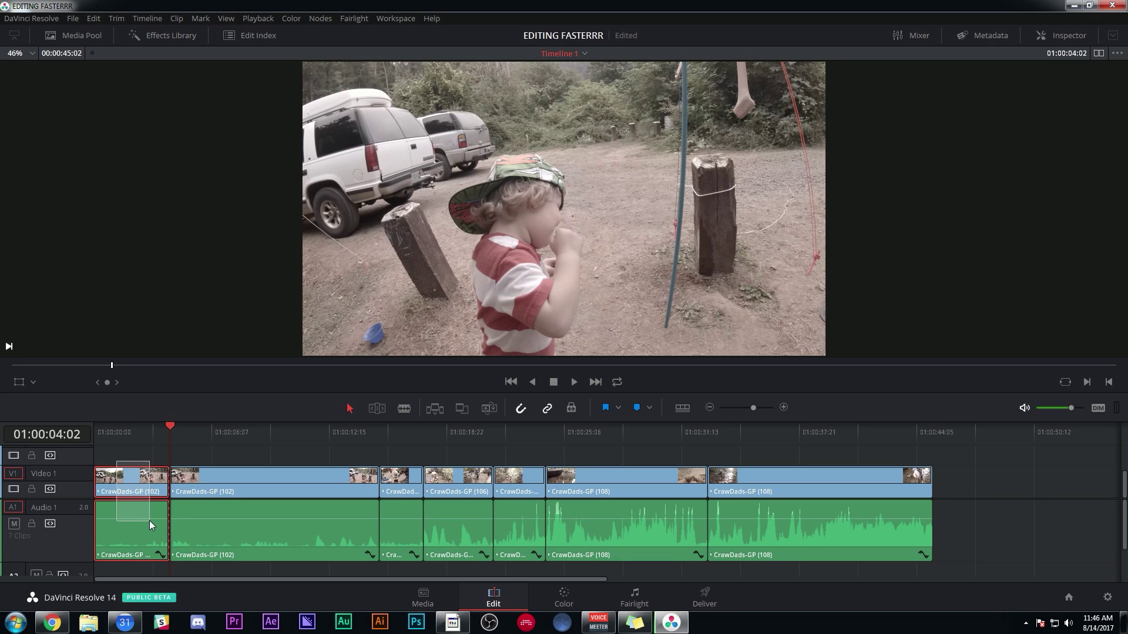
key(Delete)
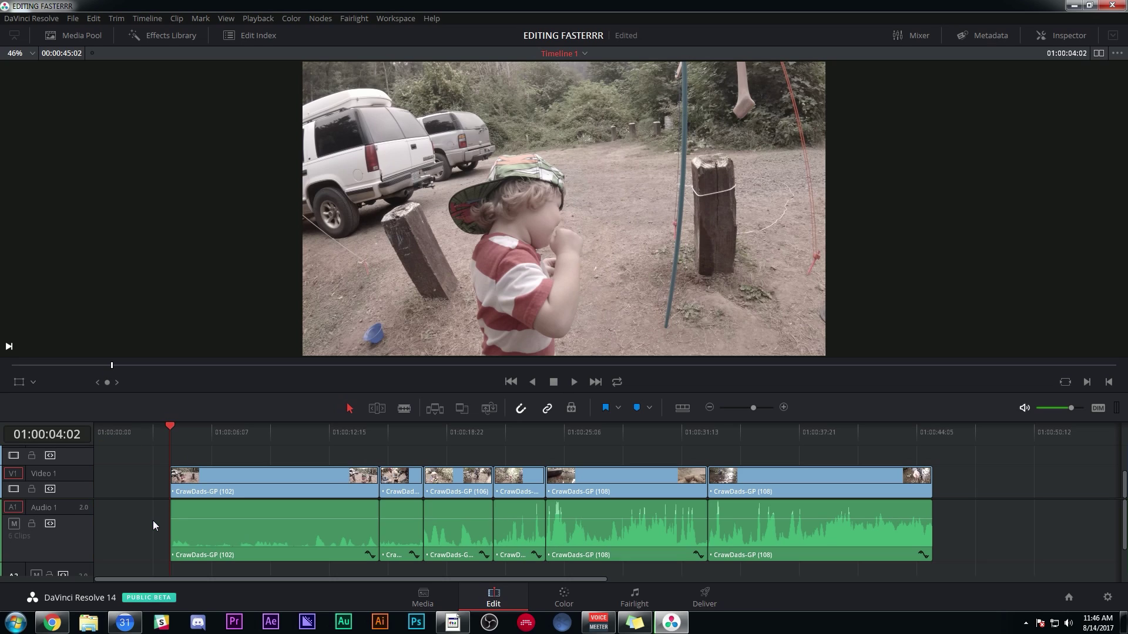
click(130, 488)
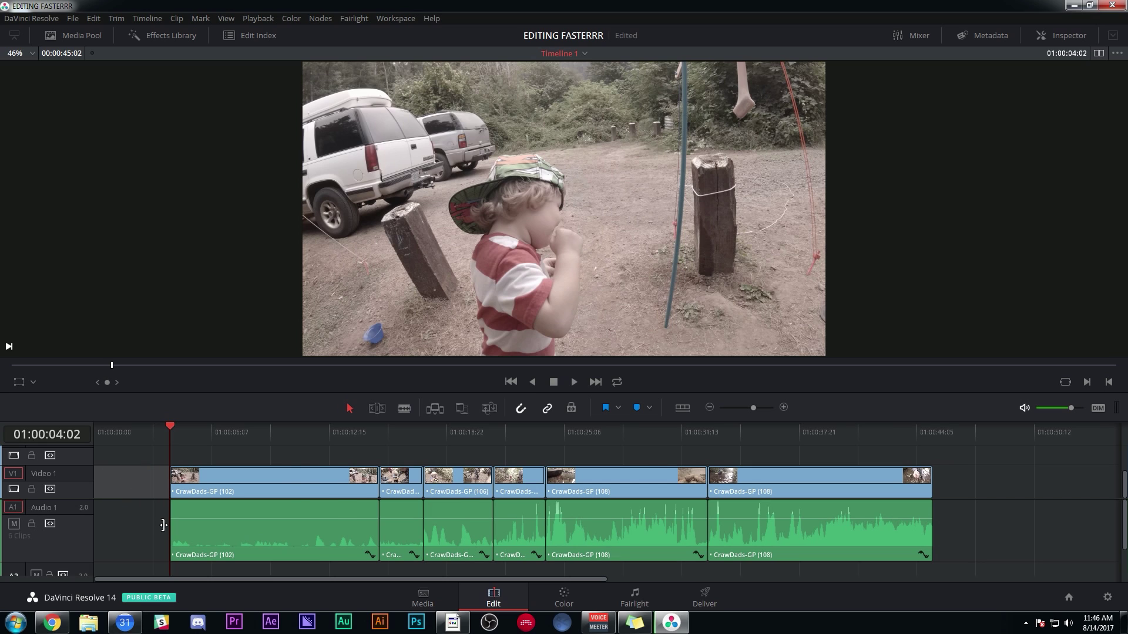
key(Delete)
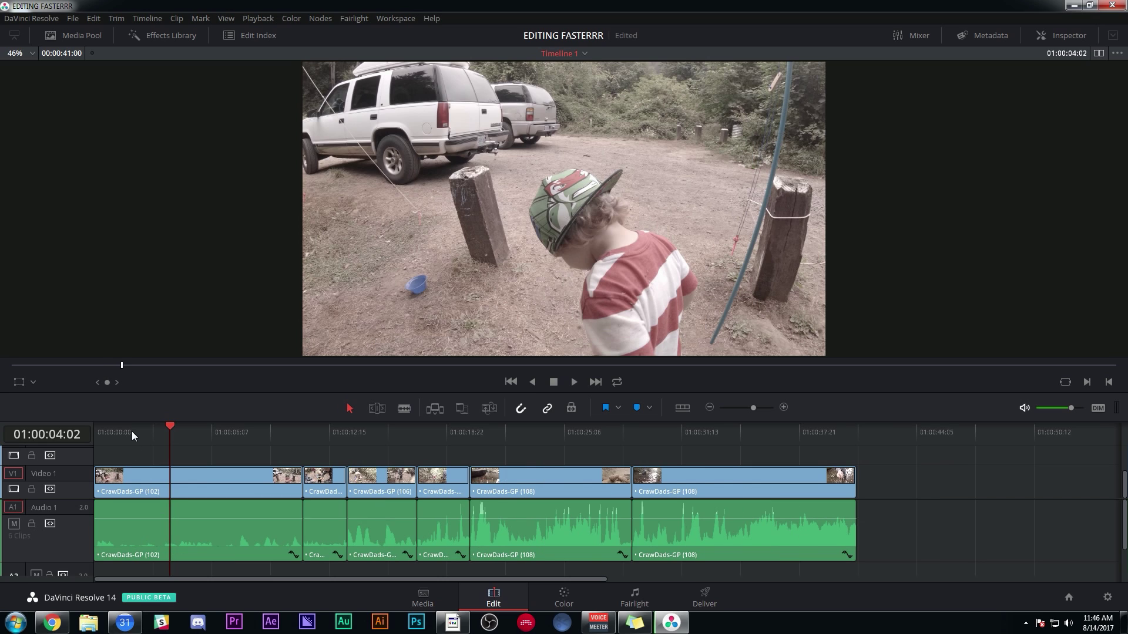
Ripple-trim clip 102's end at 01:00:10:04, shortening the edit to 00:00:39:22
key(ctrl+z)
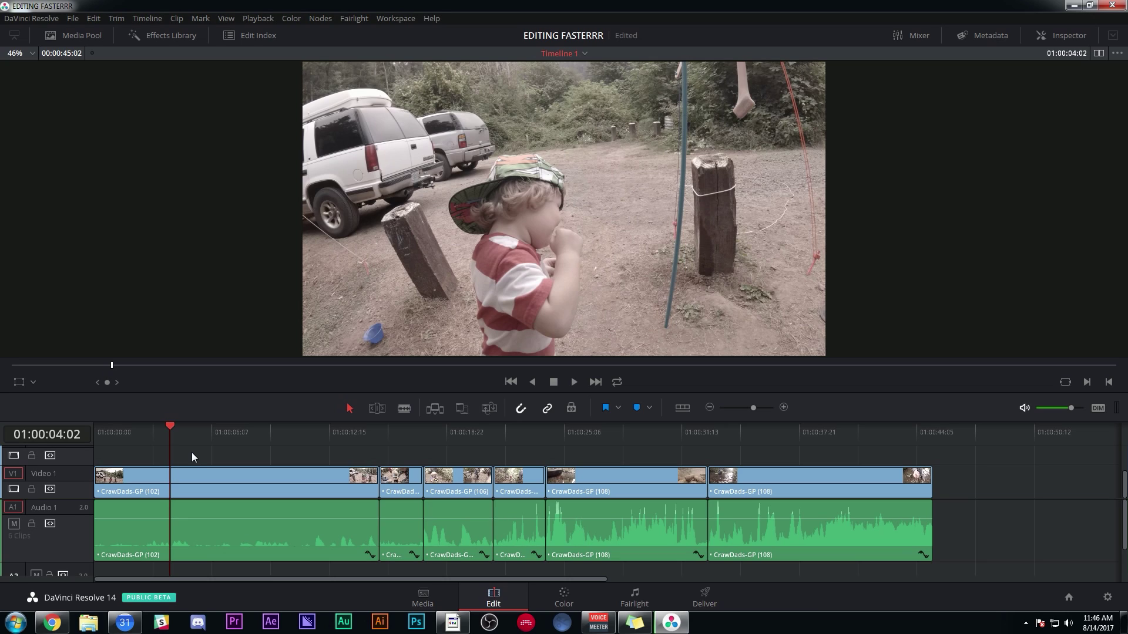
key(ctrl+shift+z)
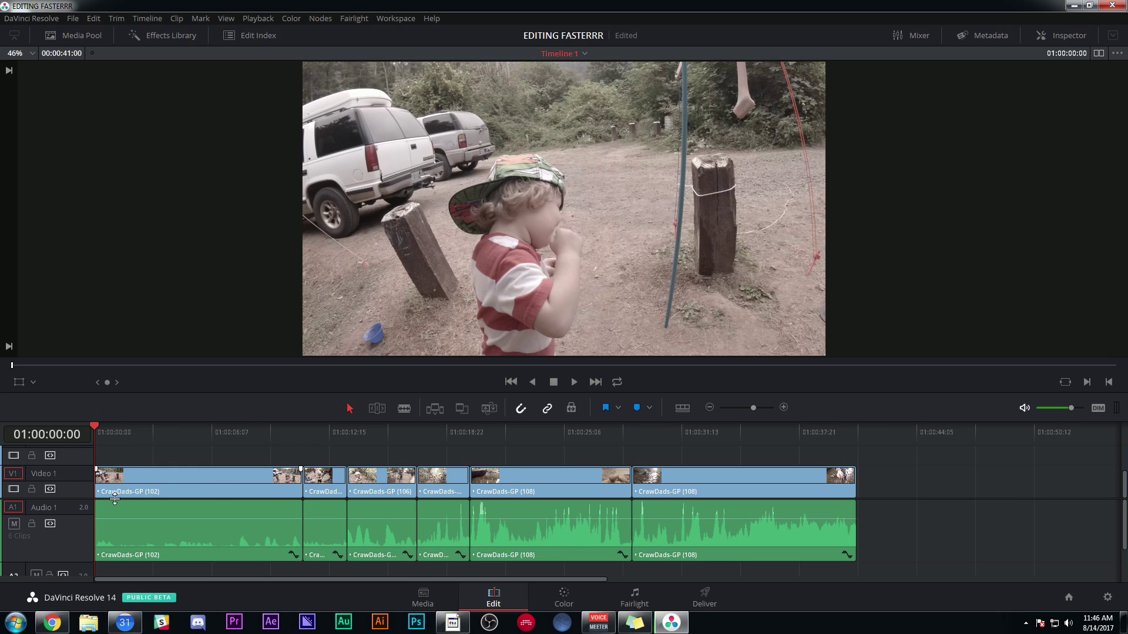
click(234, 450)
key(space)
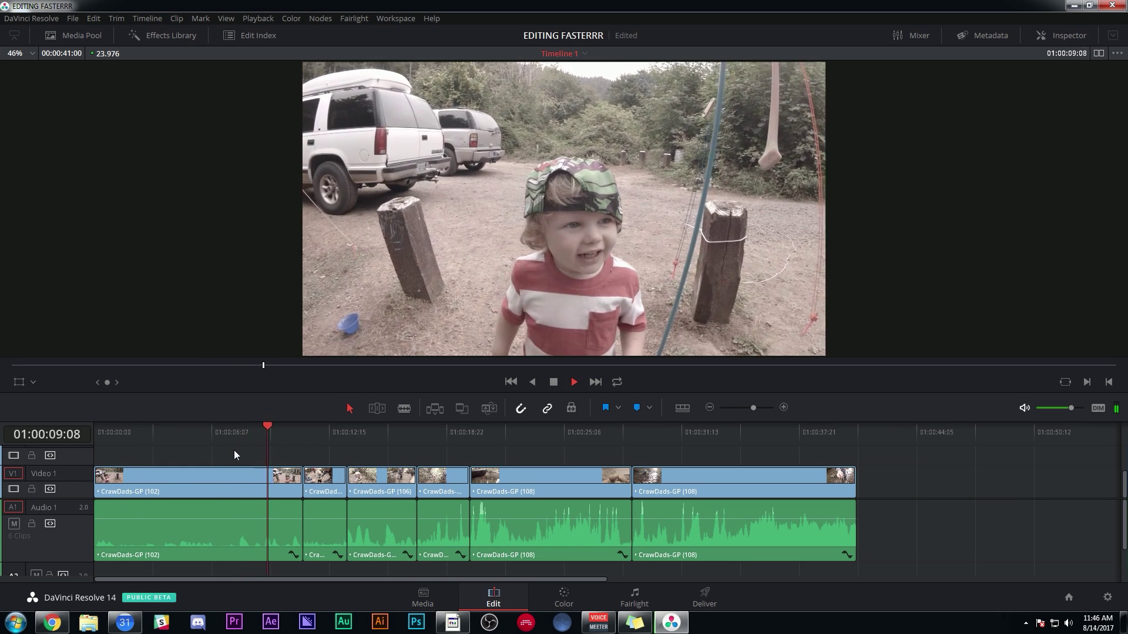
key(space)
key(space)
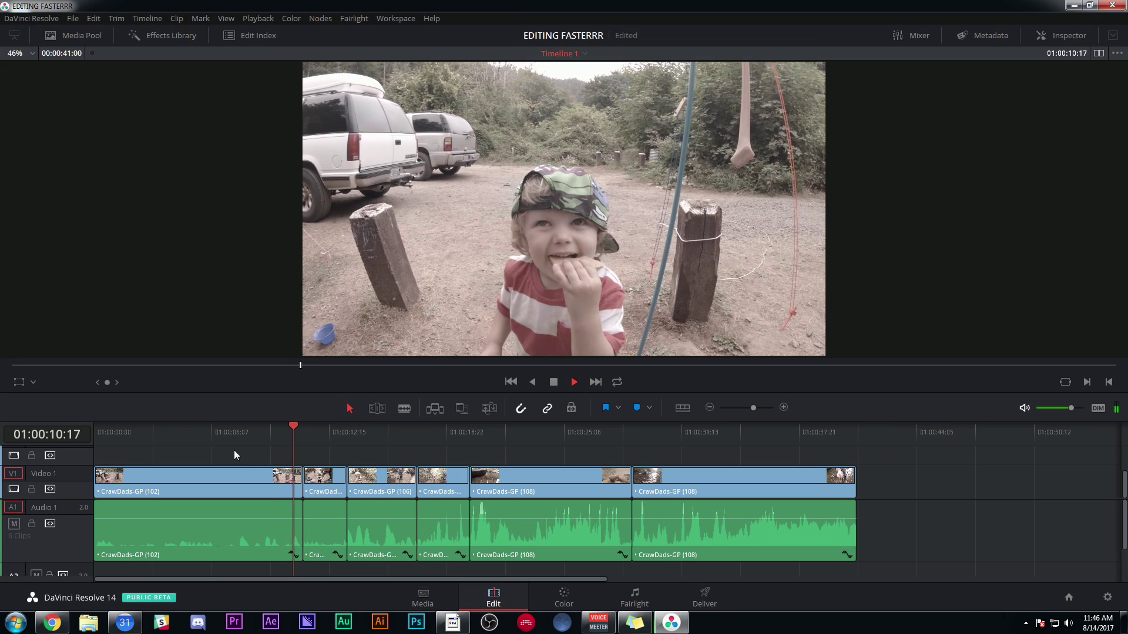
key(space)
click(265, 426)
drag(274, 427, 283, 428)
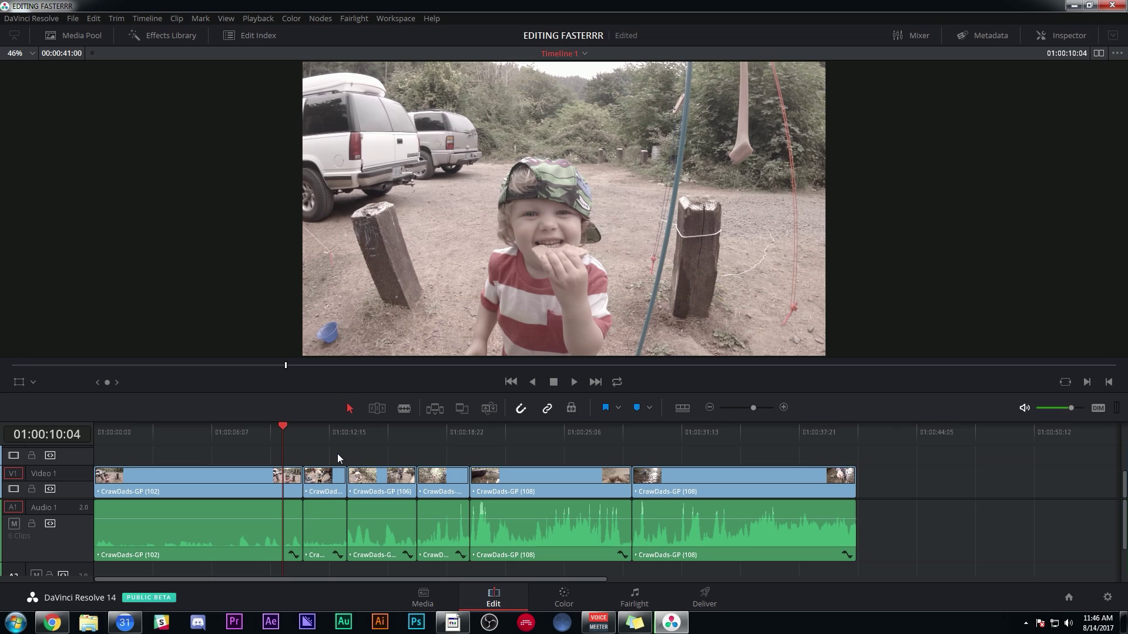
key(shift+])
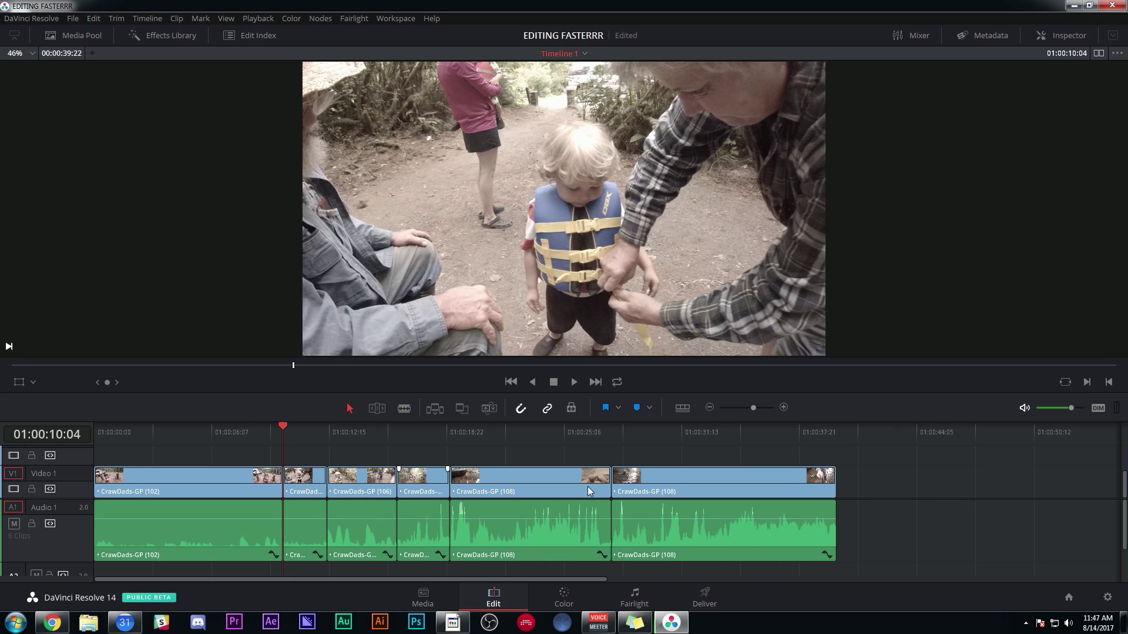
During sped-up playback, ripple-trim the starts and ends of clips five and six, reaching 00:00:32:16
key(space)
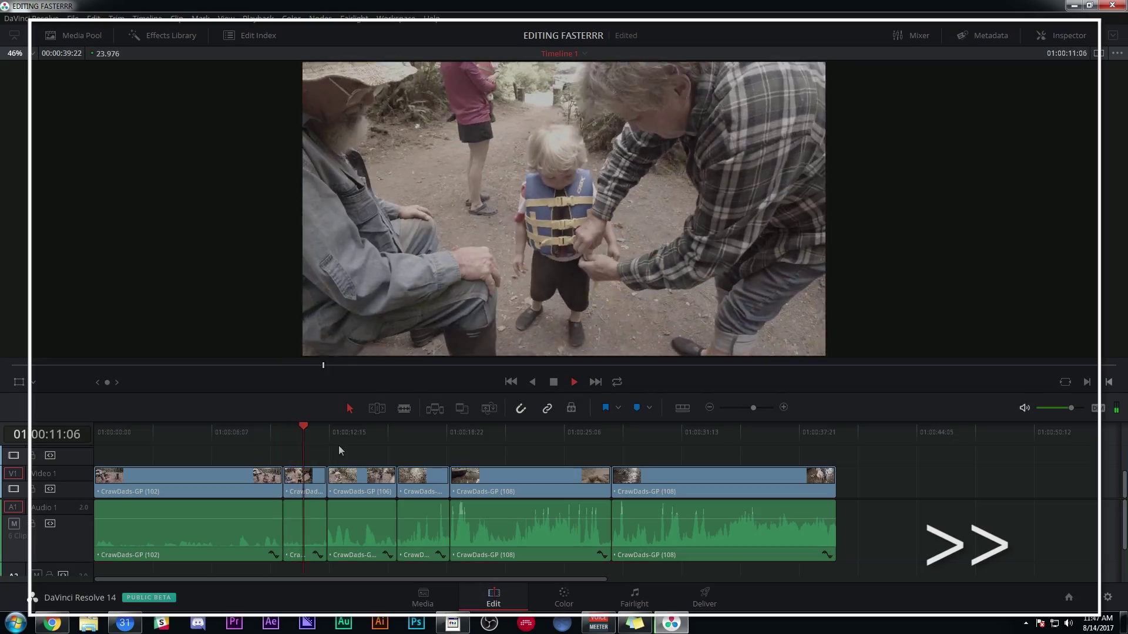
key(shift+[)
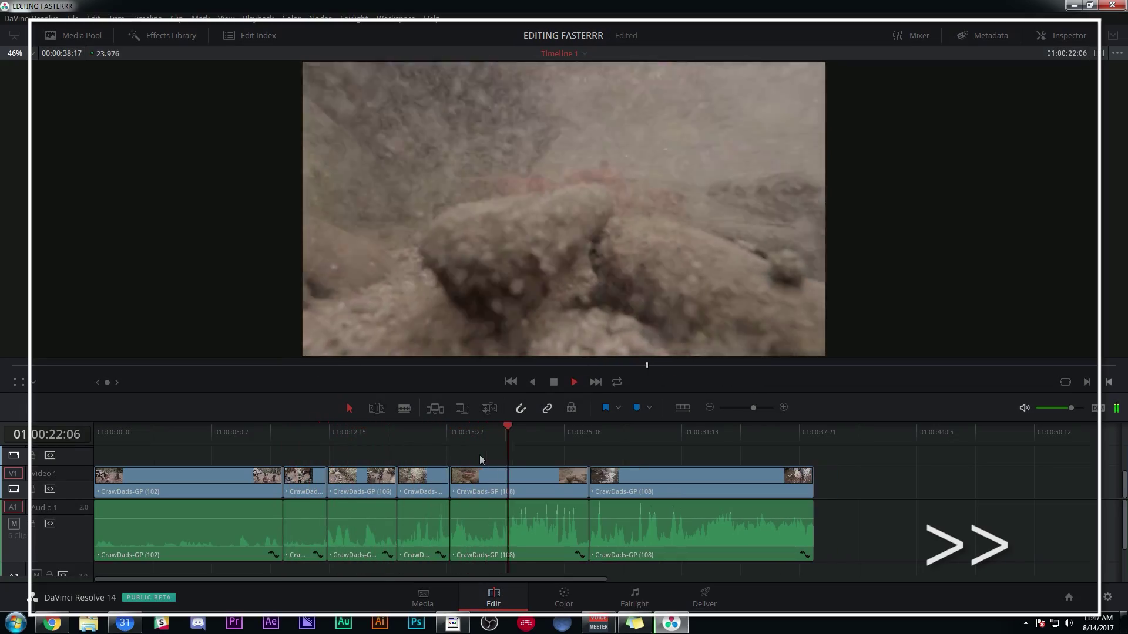
key(shift+])
key(shift+[)
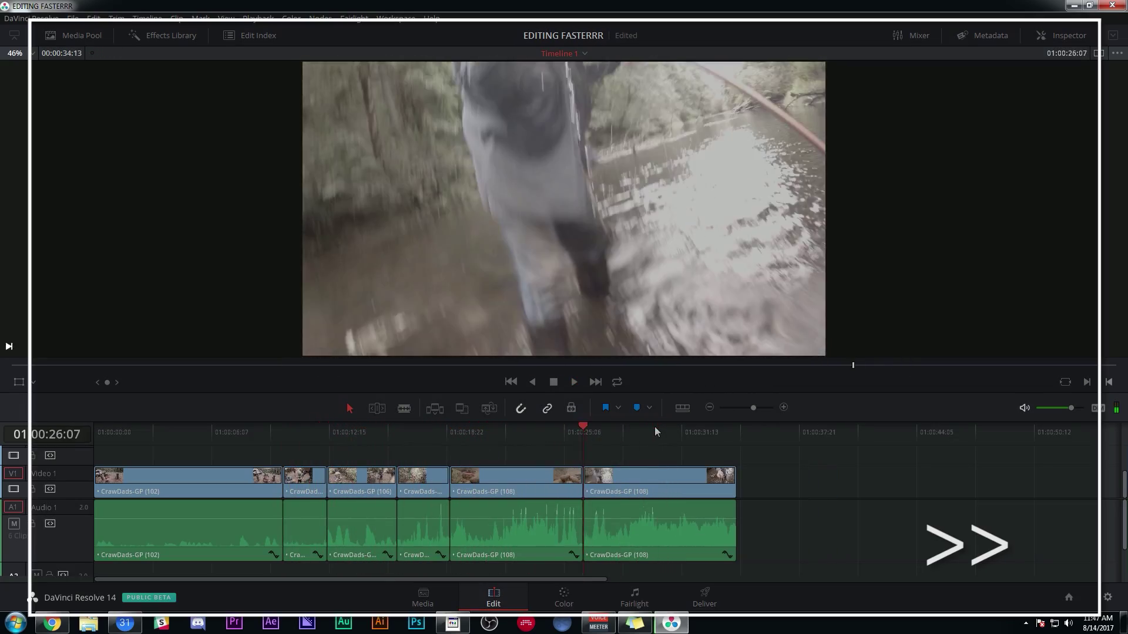
key(shift+])
key(Up)
key(Home)
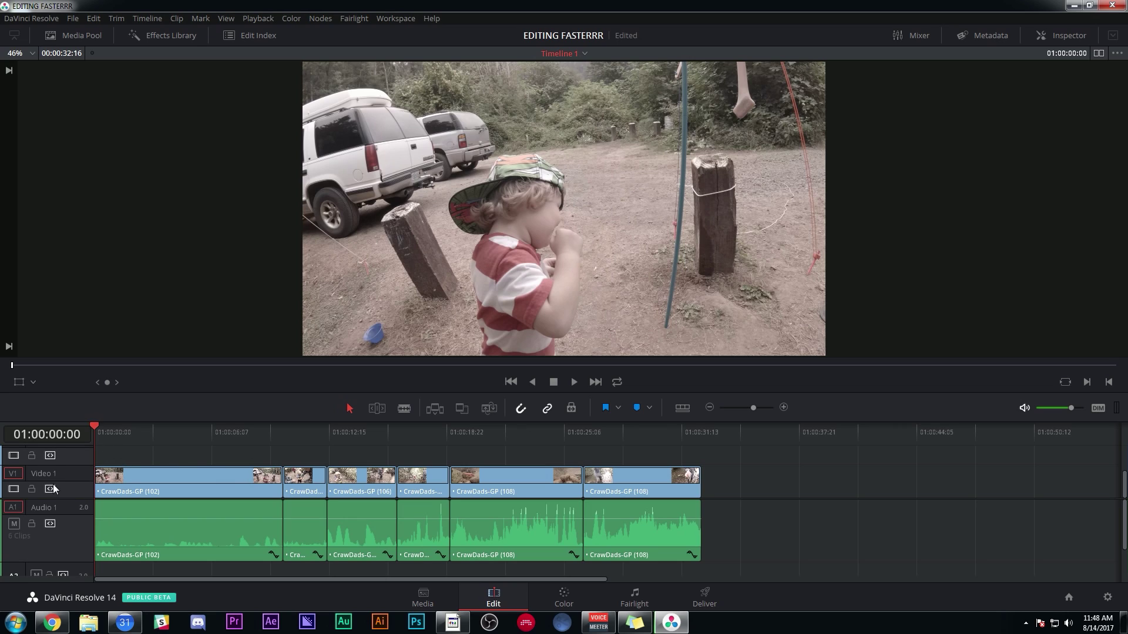
click(51, 523)
click(187, 437)
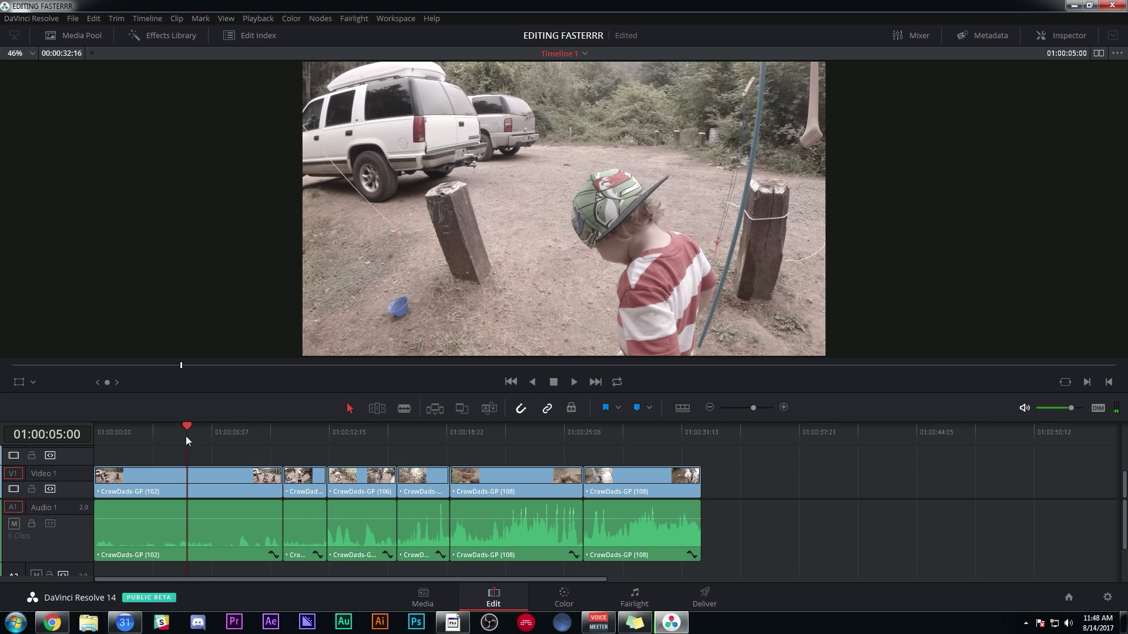
key(ctrl+shift+bracketleft)
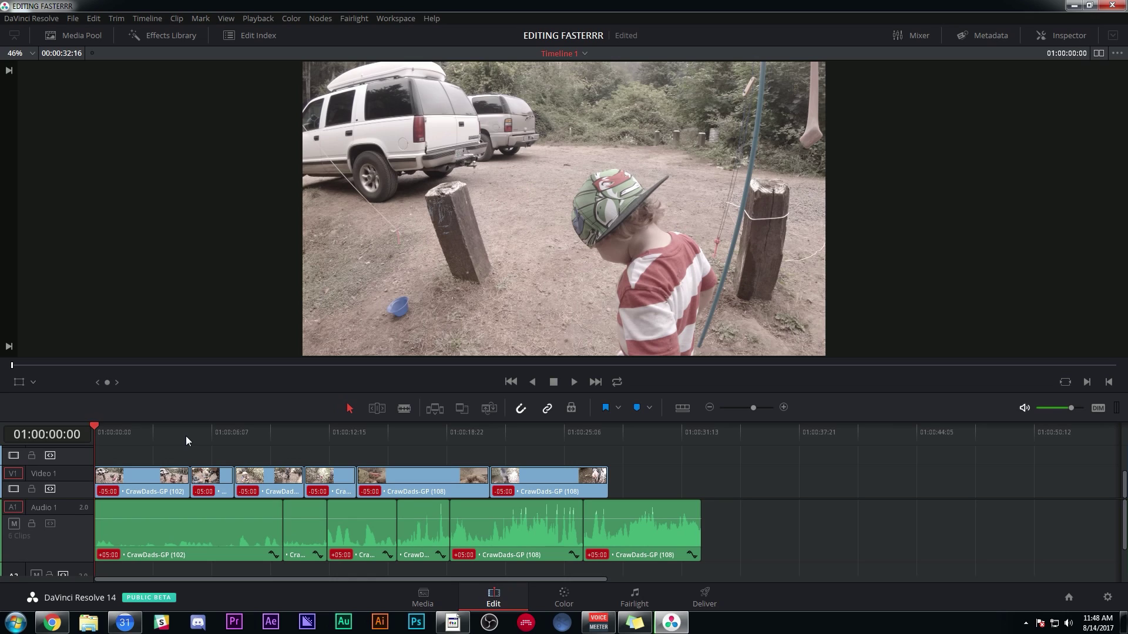
click(186, 436)
key(ctrl+z)
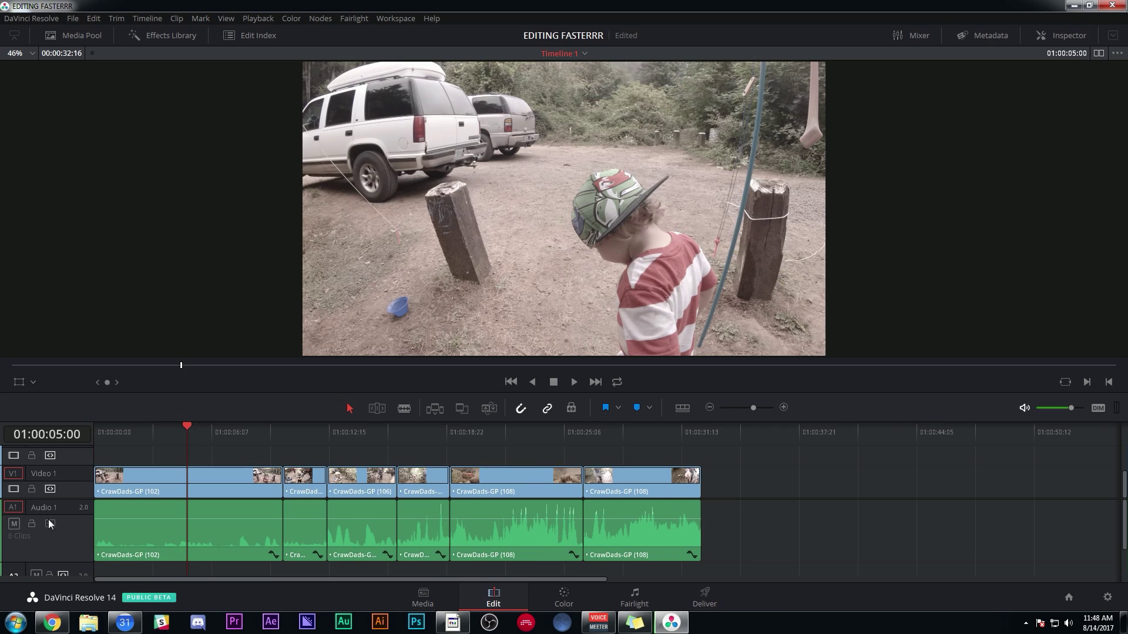
click(48, 519)
click(51, 523)
key(j)
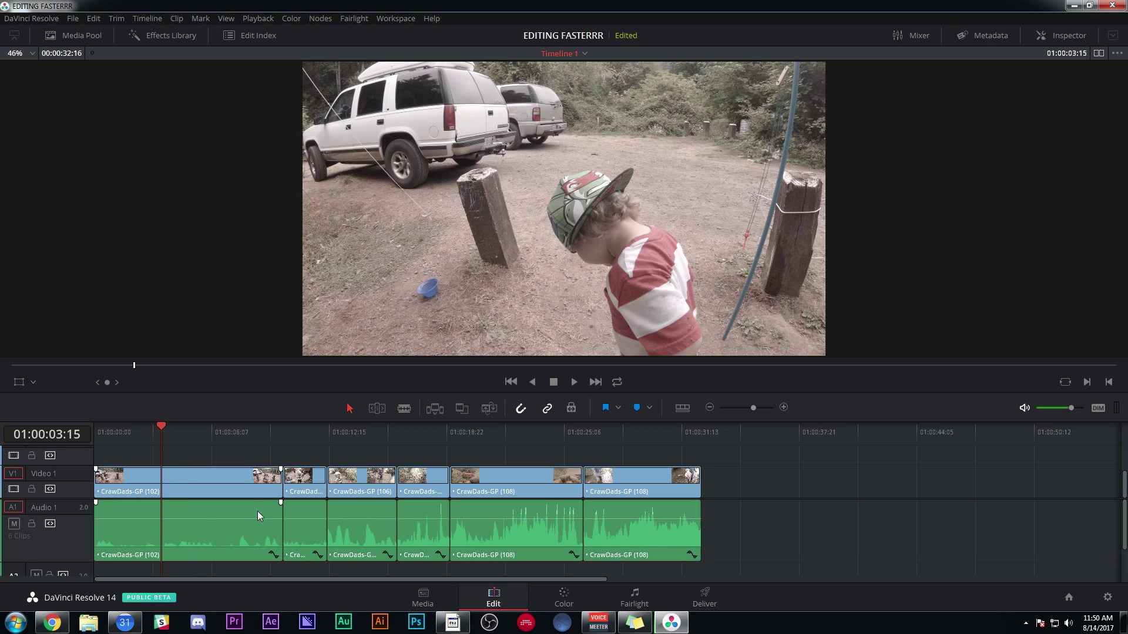
scroll(257, 511, down, 1)
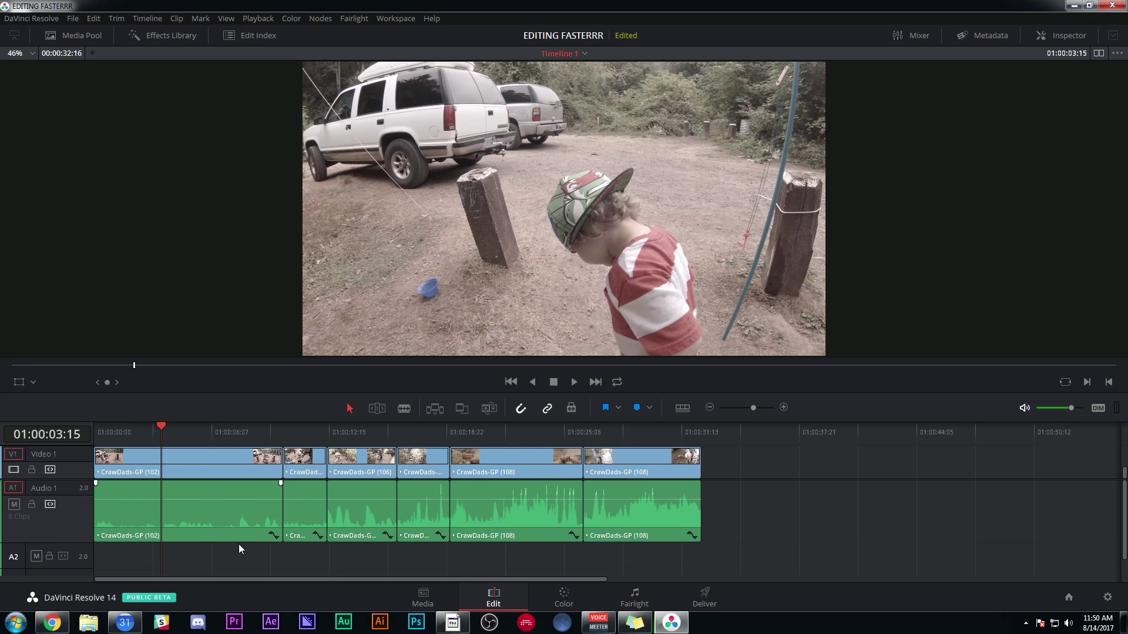
key(ctrl+shift+bracketleft)
key(ctrl+z)
click(247, 432)
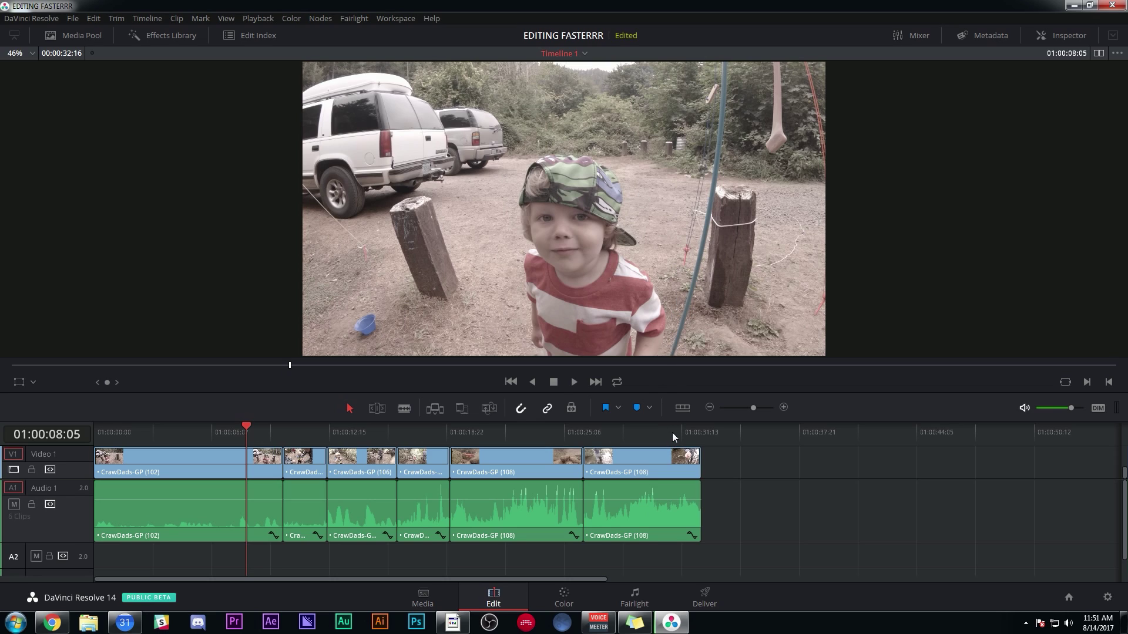
On the Color page, add serial node 02 carrying the GC_Apex_Protune-to-709 3D LUT
click(564, 599)
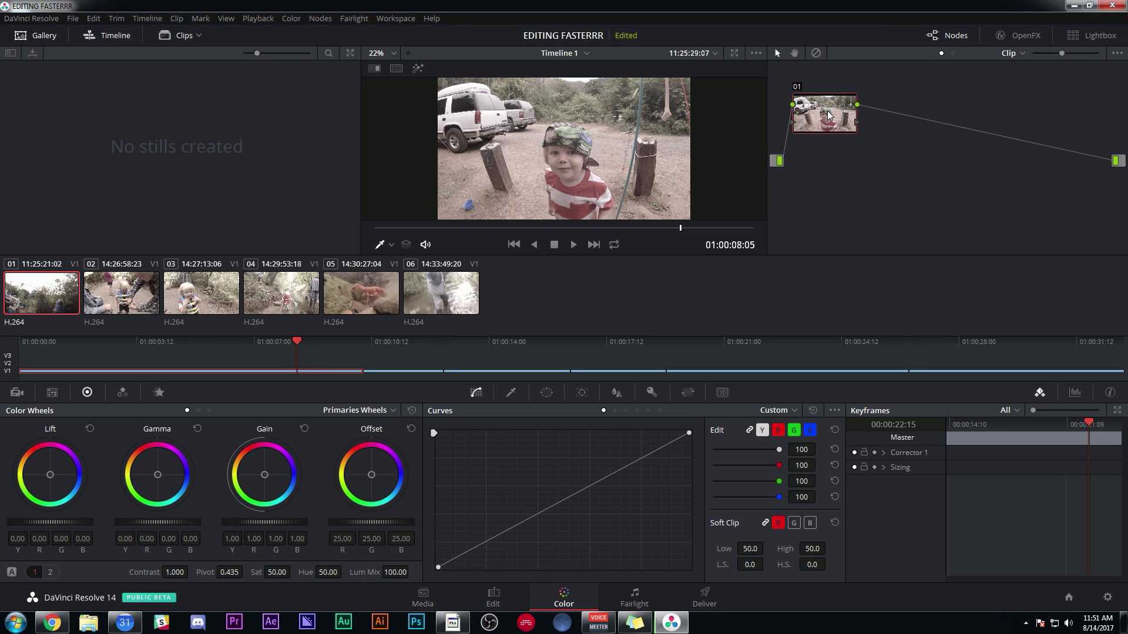
key(alt+s)
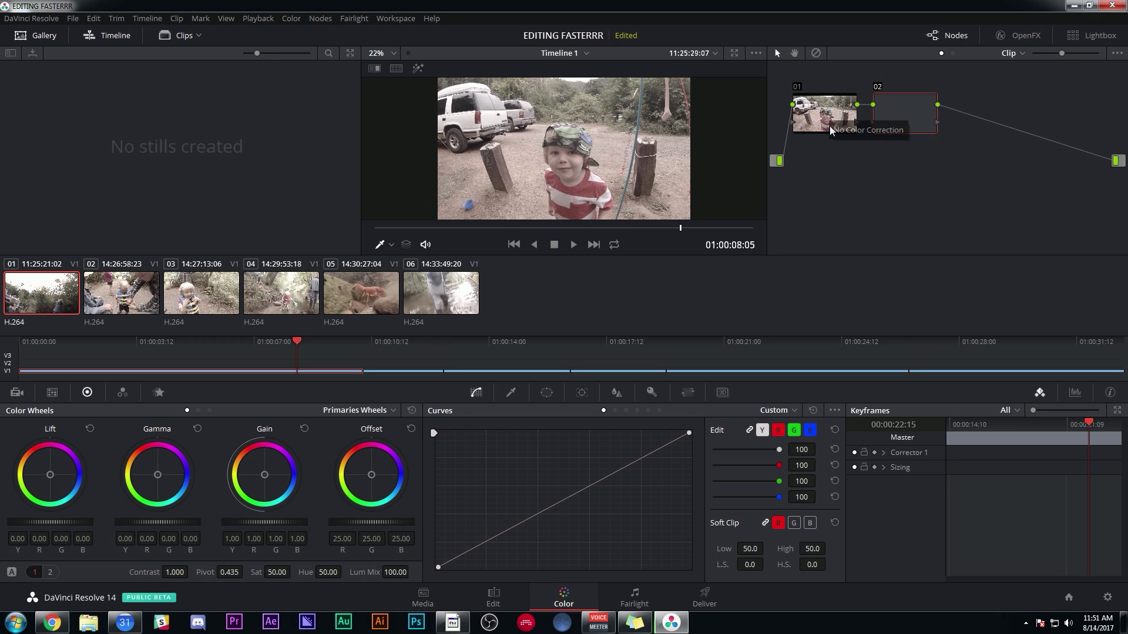
right_click(897, 113)
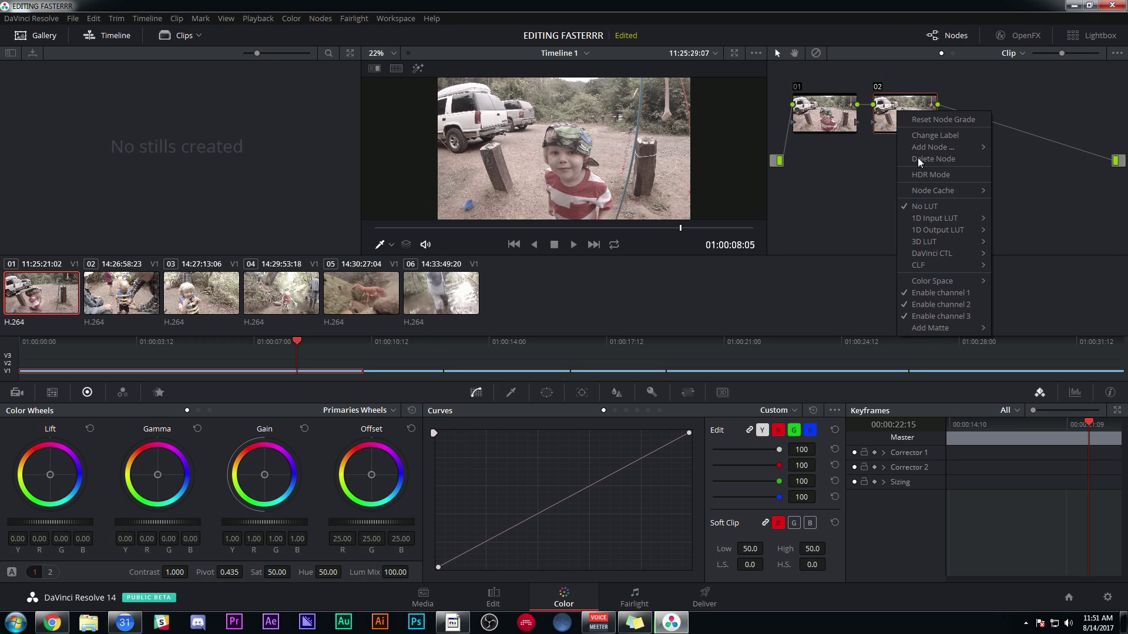
mouse_move(942, 246)
mouse_move(1011, 315)
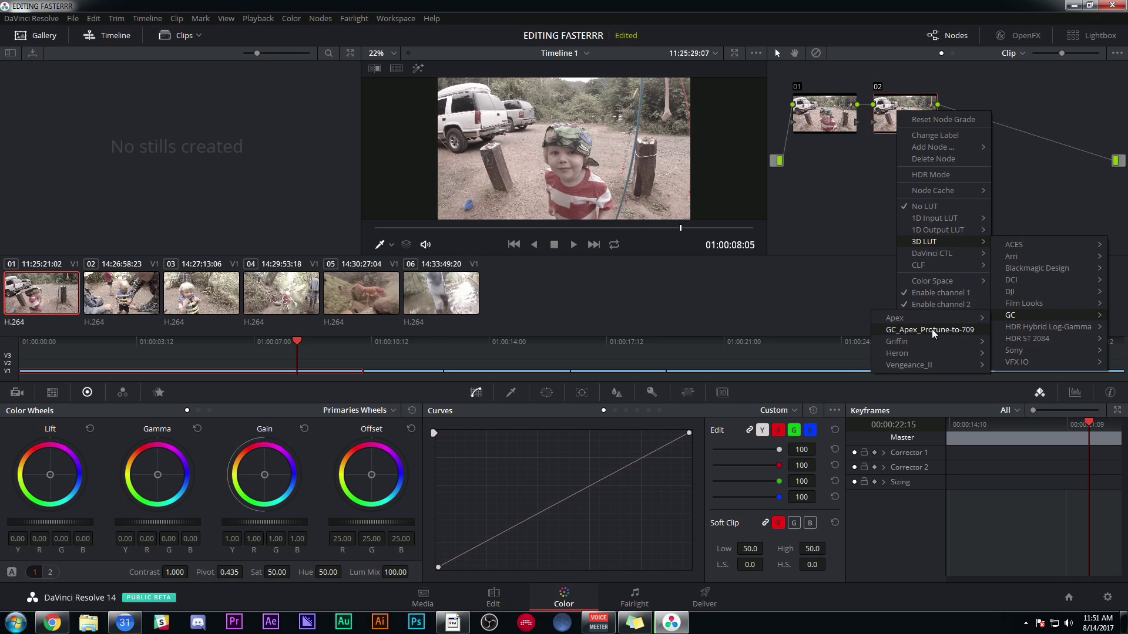
click(940, 332)
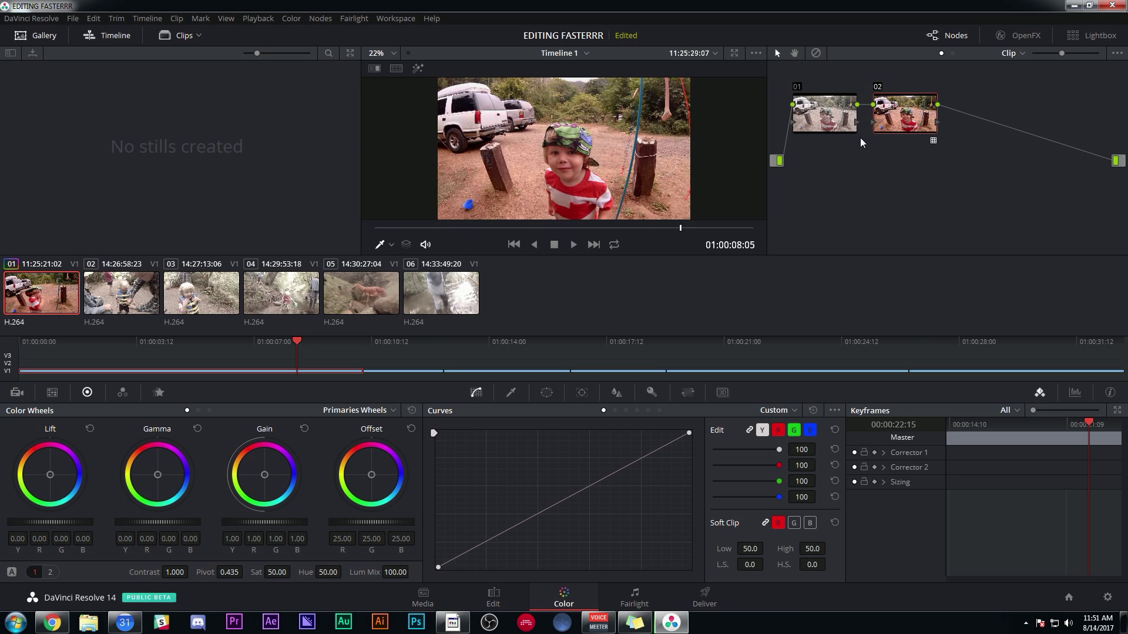
Compare node 02 with its LUT disabled and re-enabled, then return to the browser
click(878, 87)
key(ctrl+d)
key(alt+Tab)
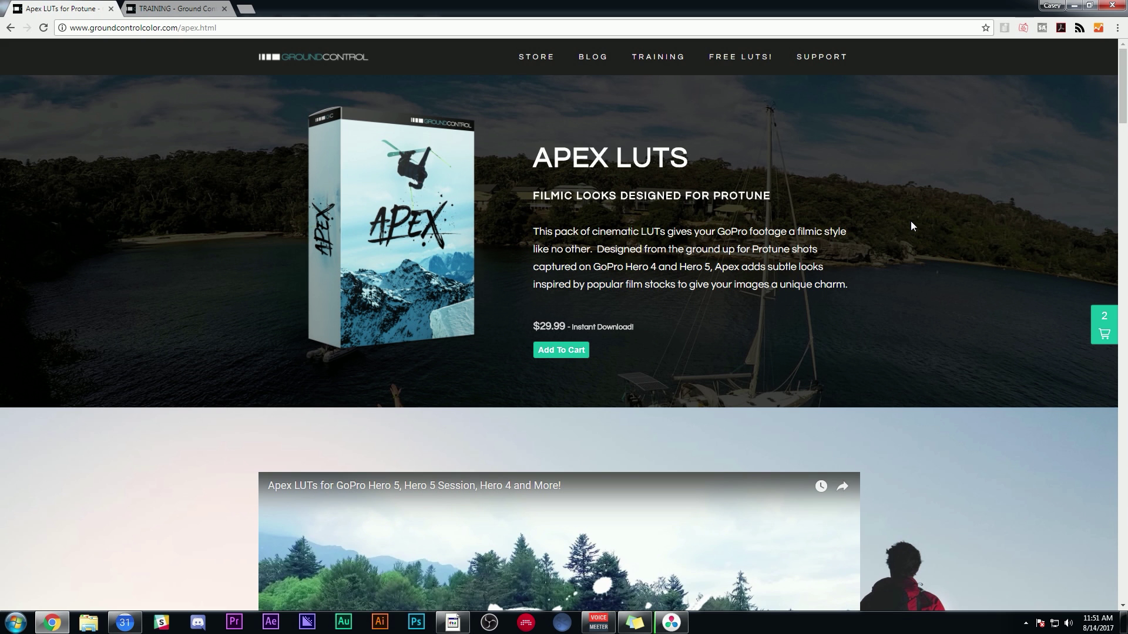
Browse the Apex LUTs page, then go to FREE LUTS! and the FREE GoPro Protune to Rec.709 LUT page
scroll(910, 221, down, 15)
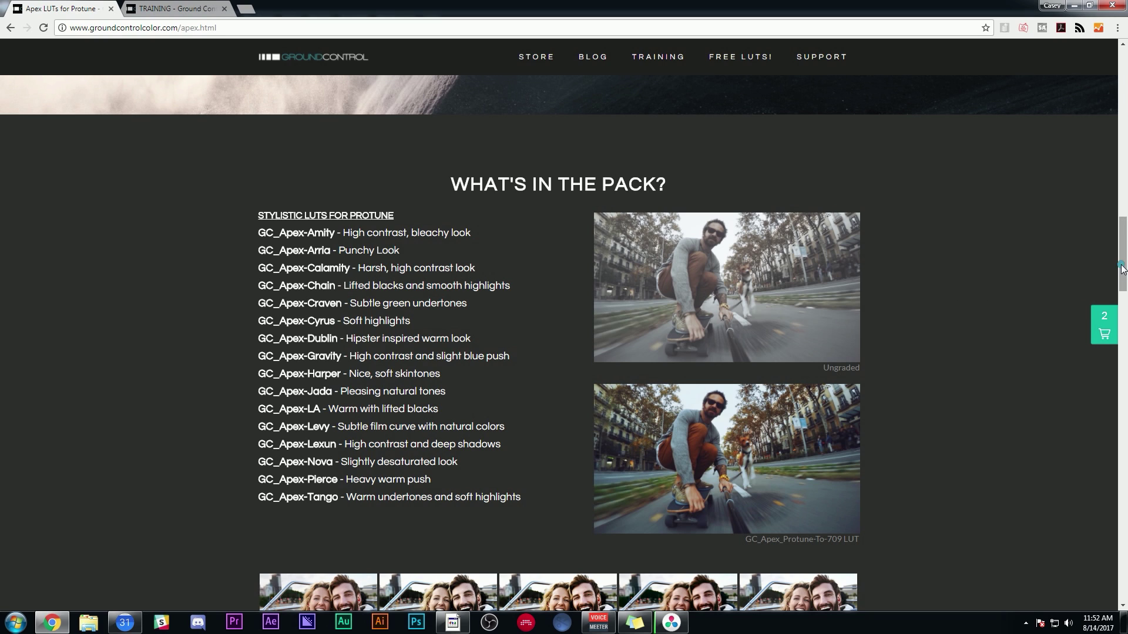
drag(1122, 269, 809, 290)
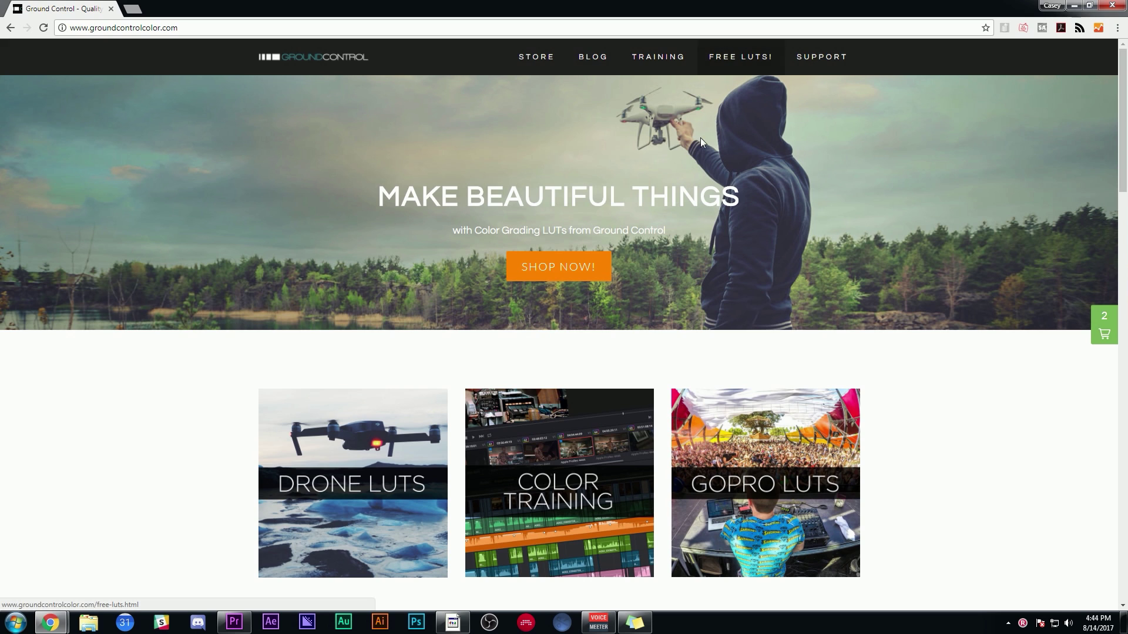
click(747, 58)
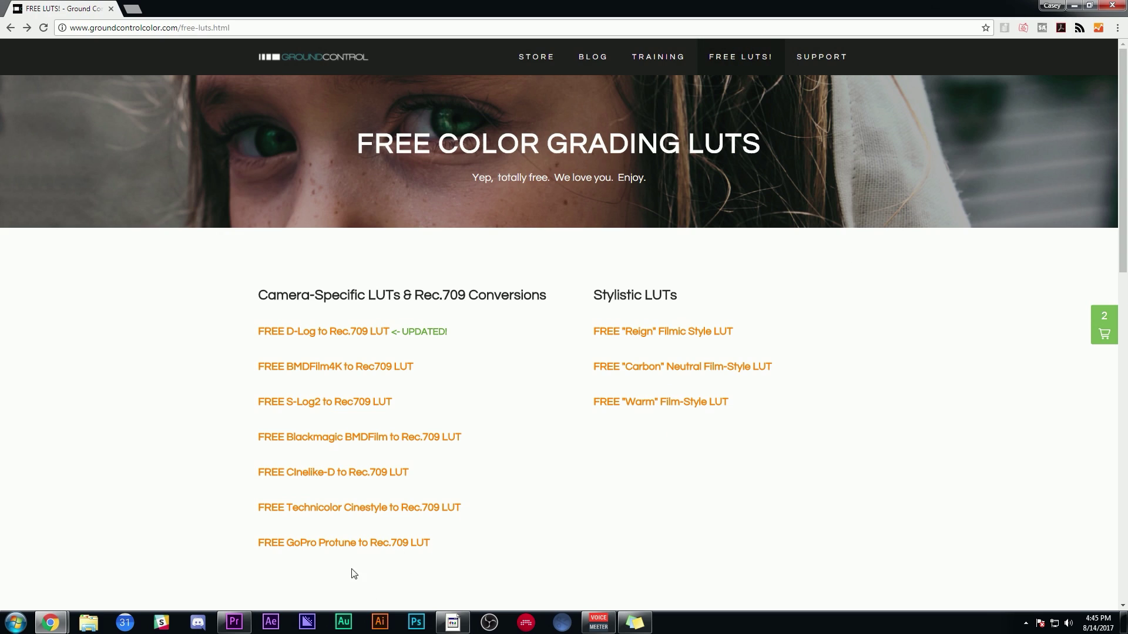
click(377, 545)
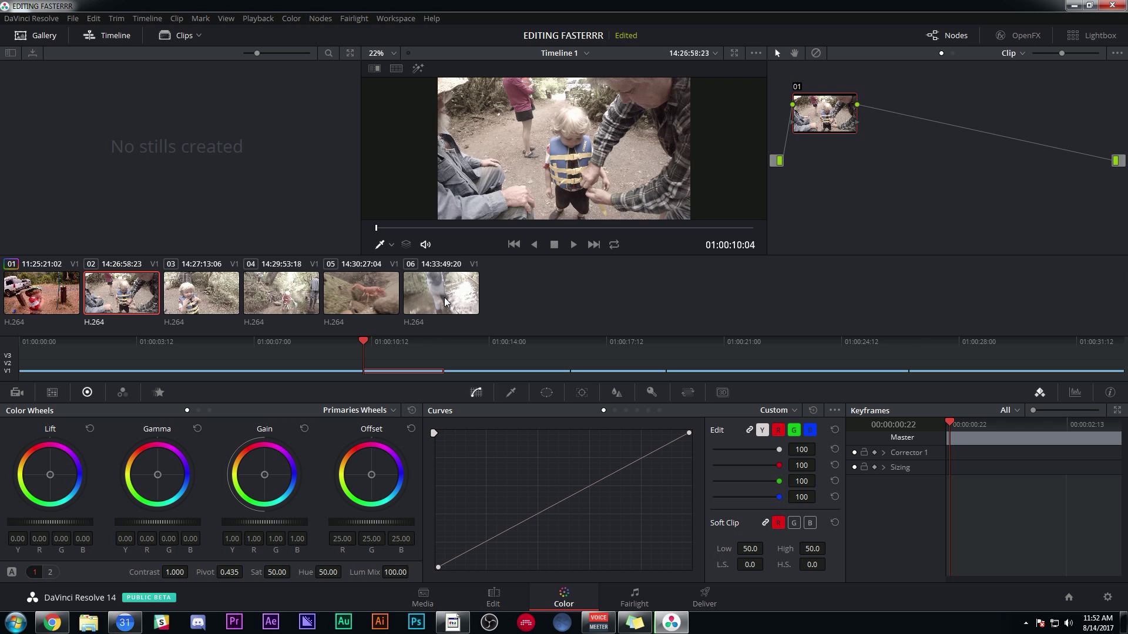
Apply clip 01's LUT grade to clips 02–06 in the thumbnail strip
shift+click(449, 305)
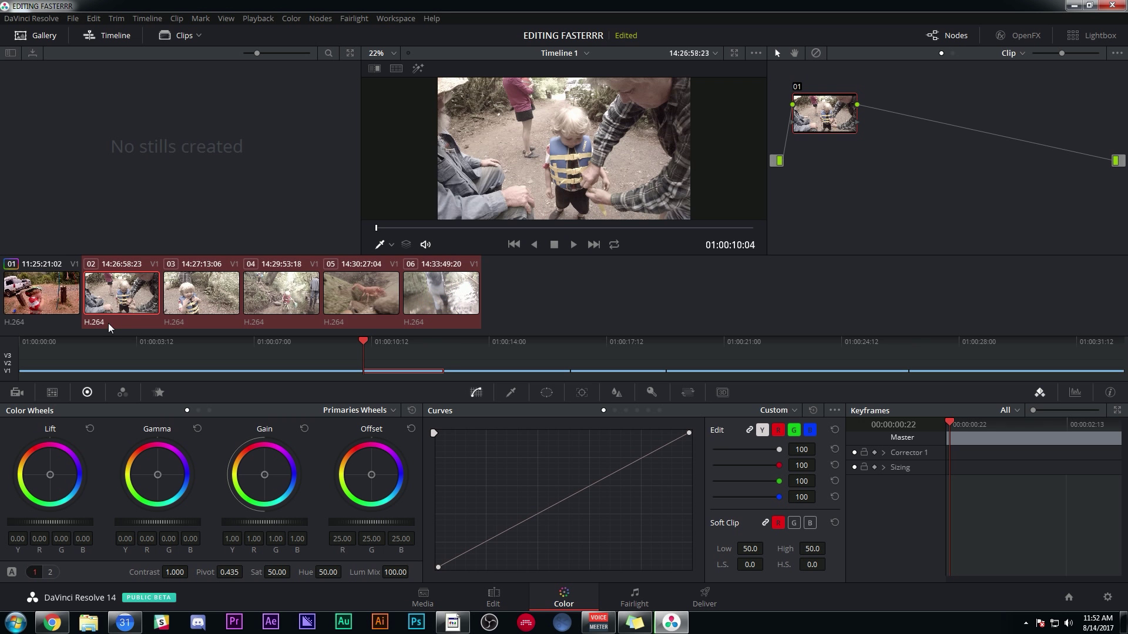
key(alt+s)
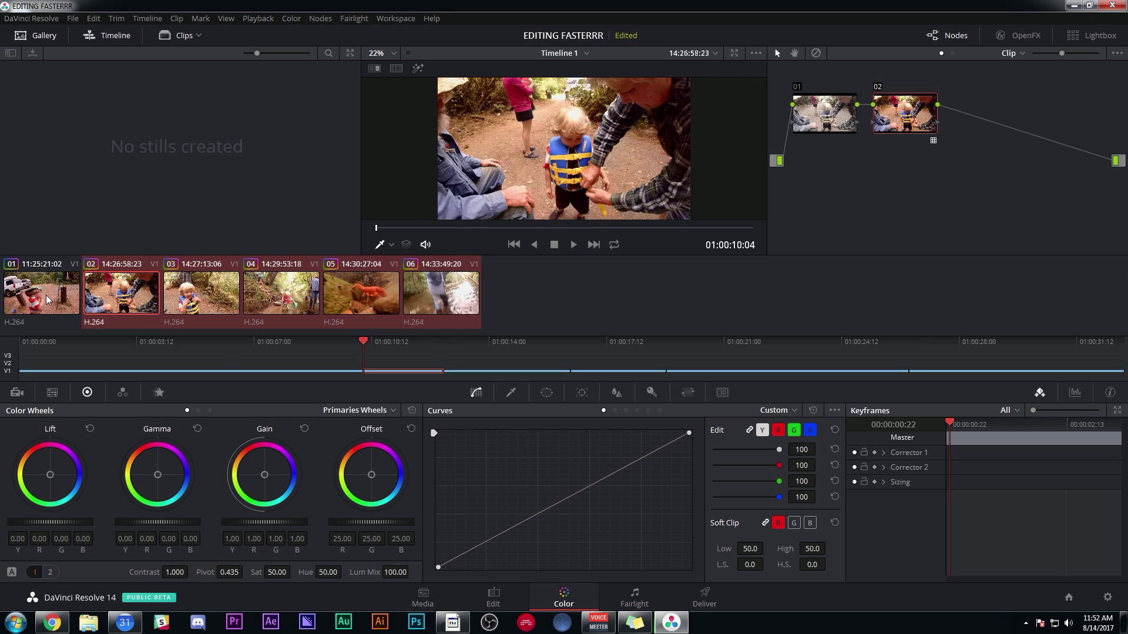
click(49, 301)
Check the LUT look on clips 02 through 06, then return to the Edit page
click(137, 307)
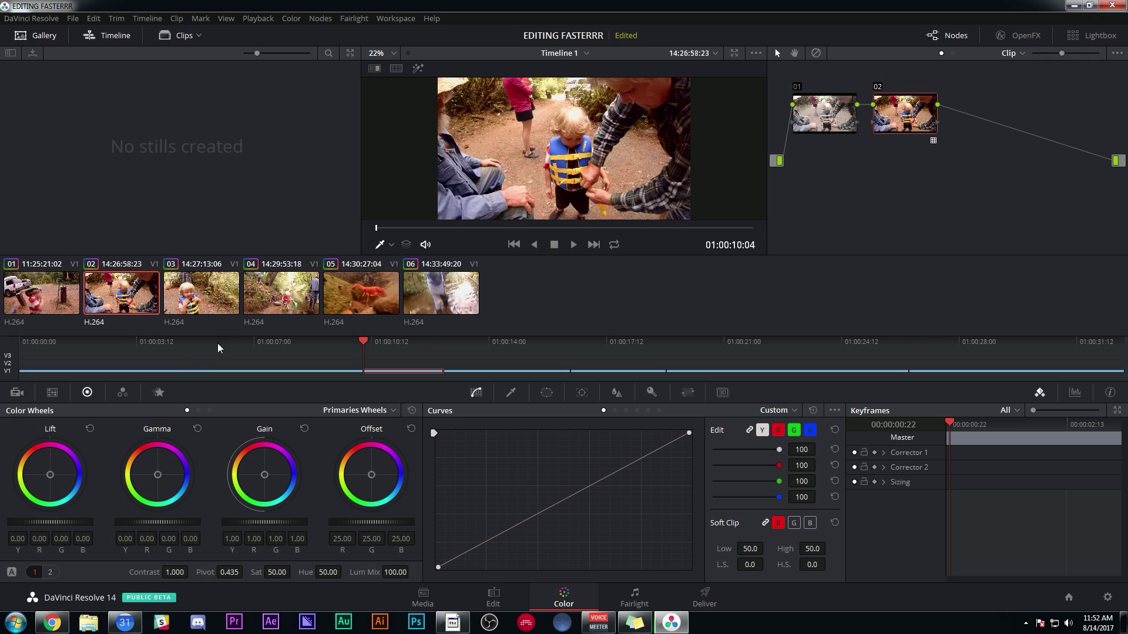
click(230, 300)
click(285, 296)
click(359, 294)
click(442, 292)
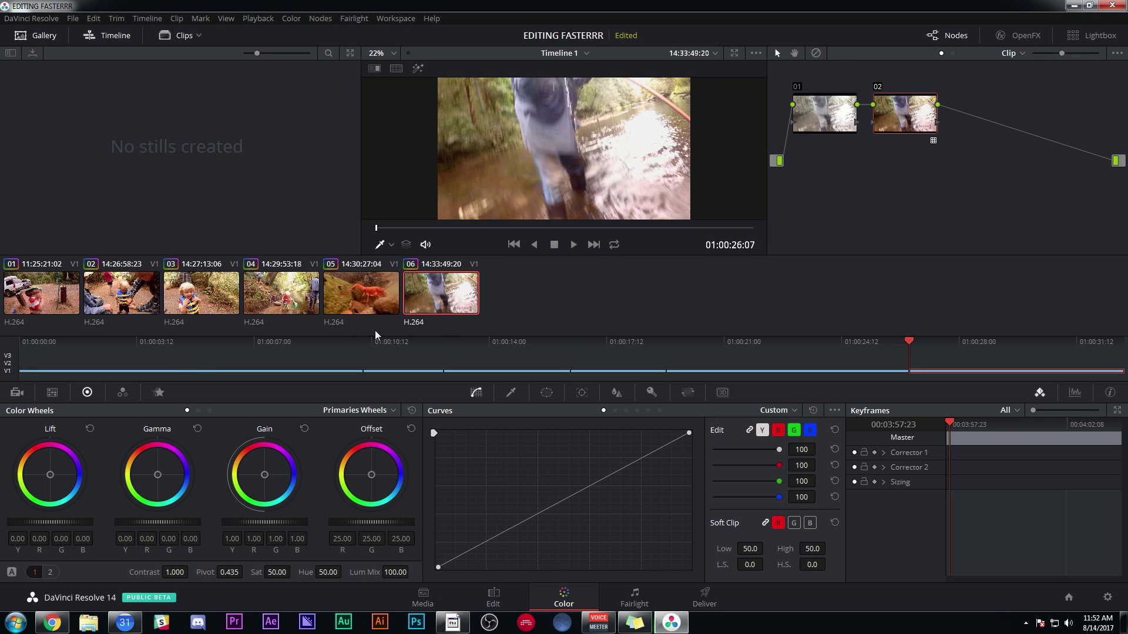
click(44, 294)
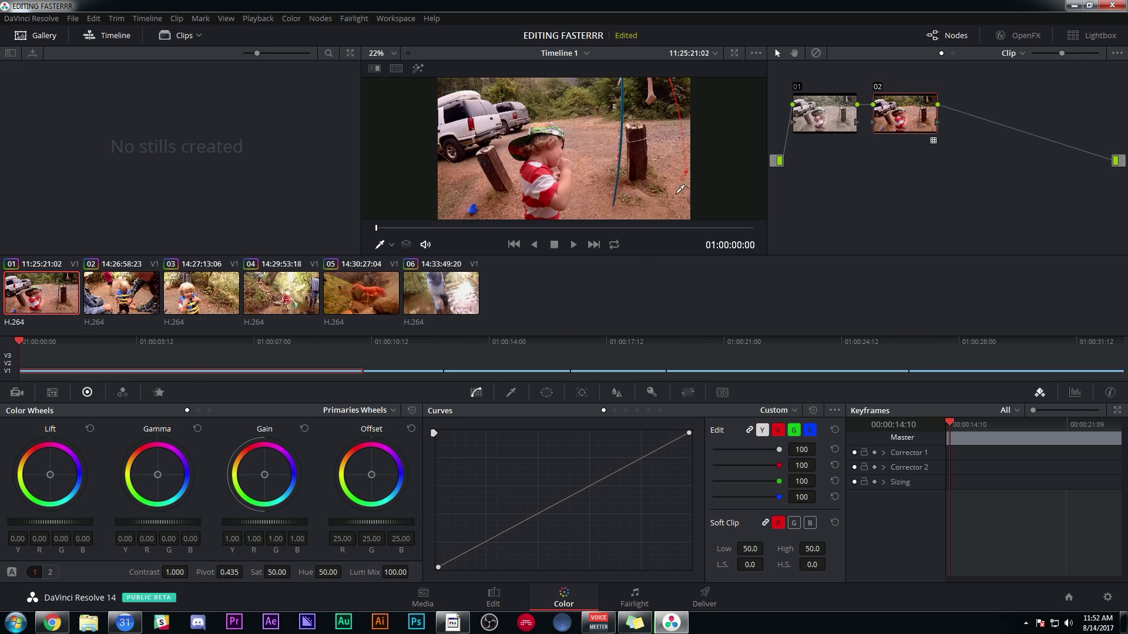
click(497, 598)
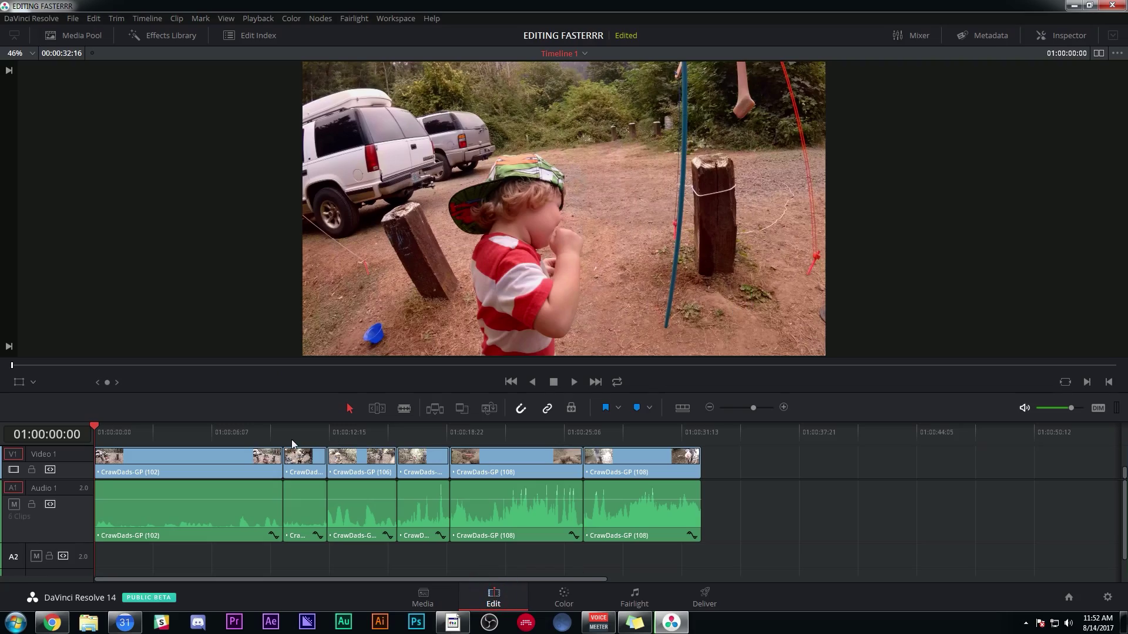
click(123, 438)
click(339, 431)
drag(340, 434, 410, 433)
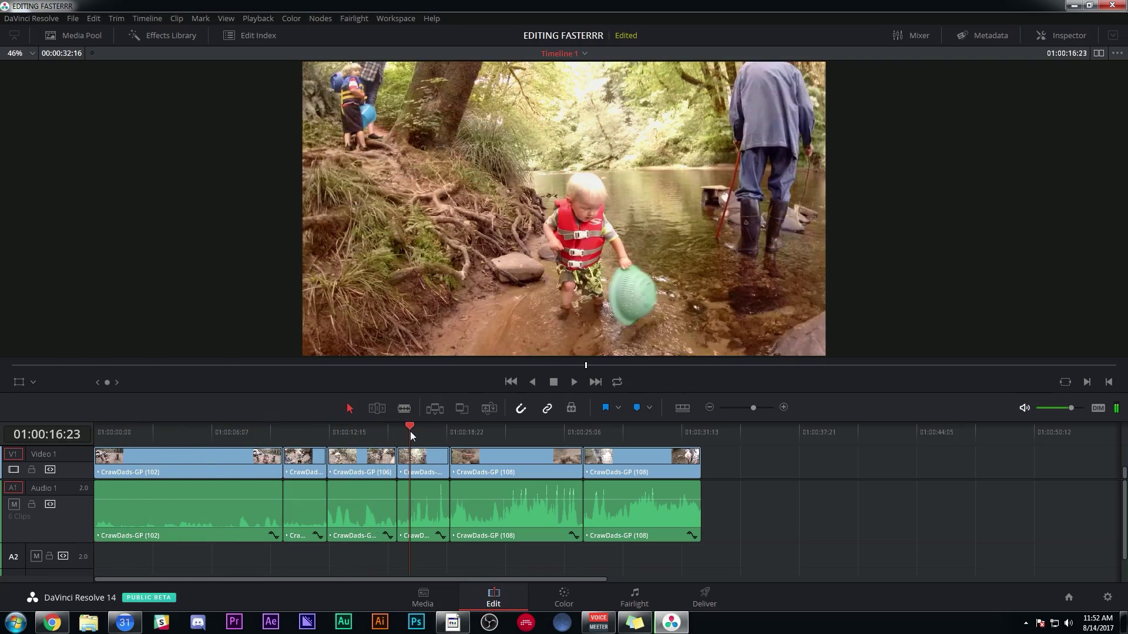
click(477, 432)
key(space)
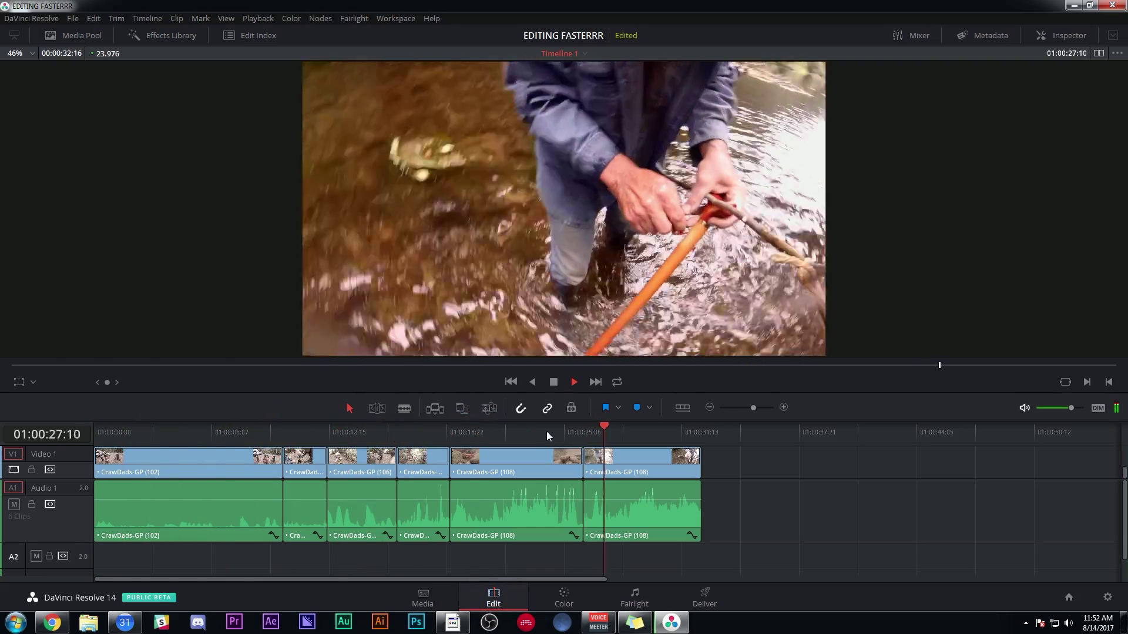